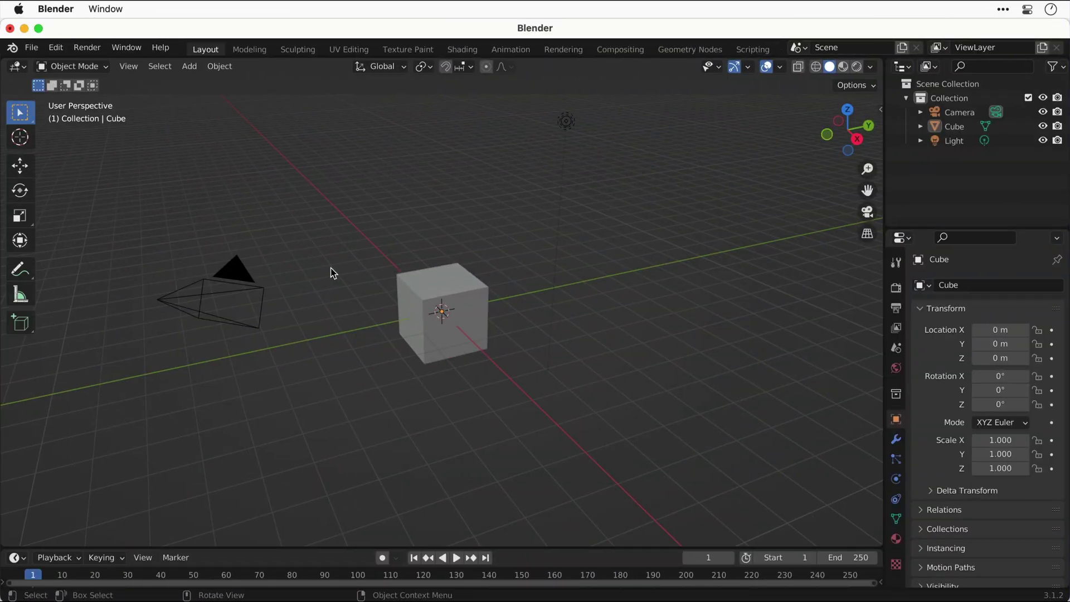
# - Box-select the default camera, cube and light together and delete all three
pyautogui.moveTo(196, 154); pyautogui.dragTo(677, 446)
pyautogui.press('x')
pyautogui.click(678, 444)
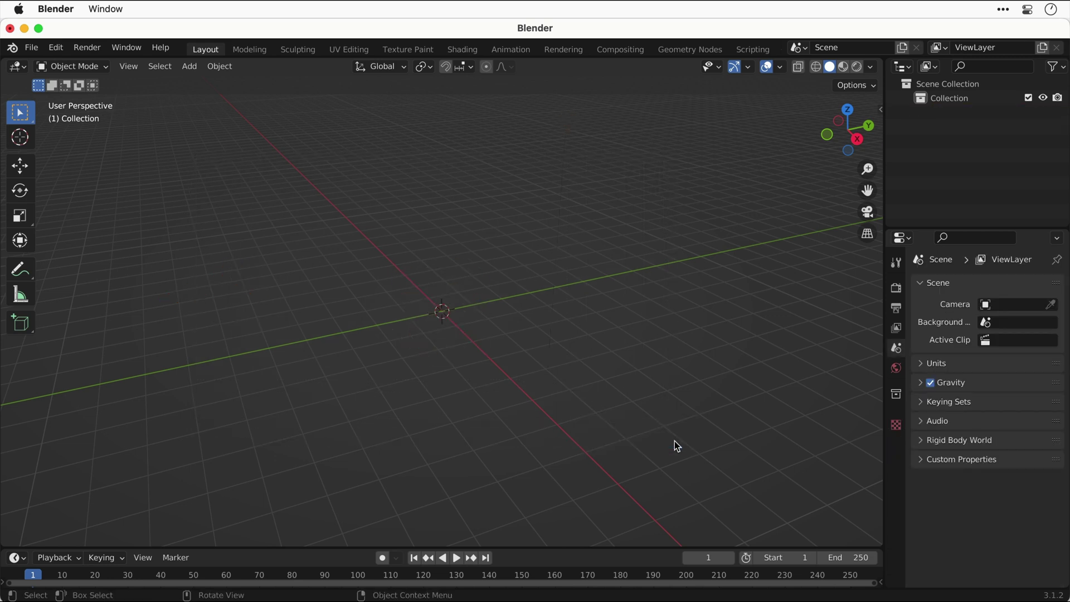
# - Add an icosphere and set its Subdivisions to 4
pyautogui.hotkey('shift', 'a')
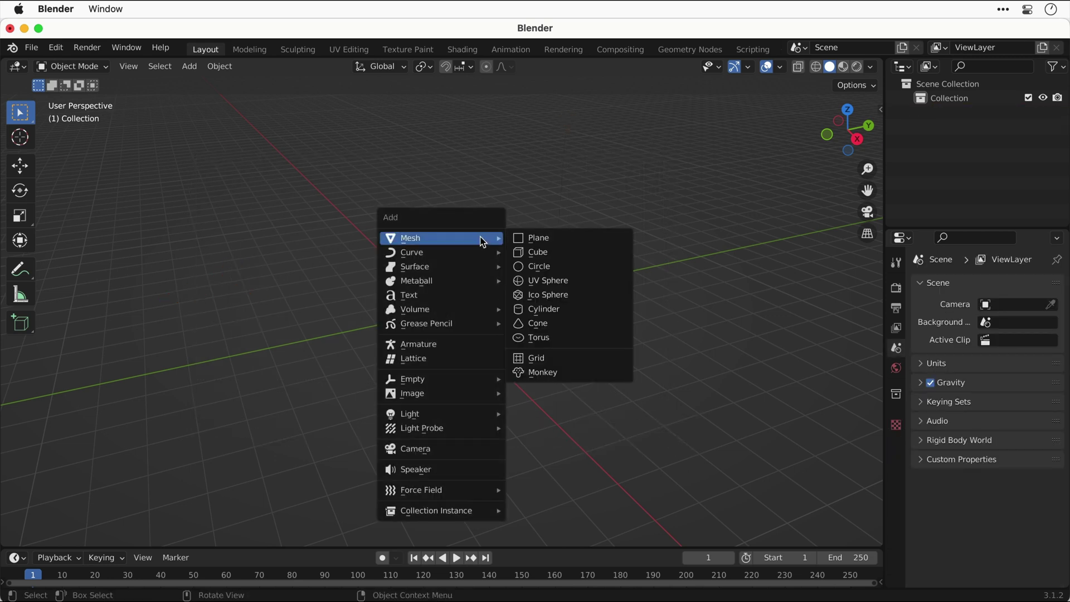
pyautogui.click(532, 297)
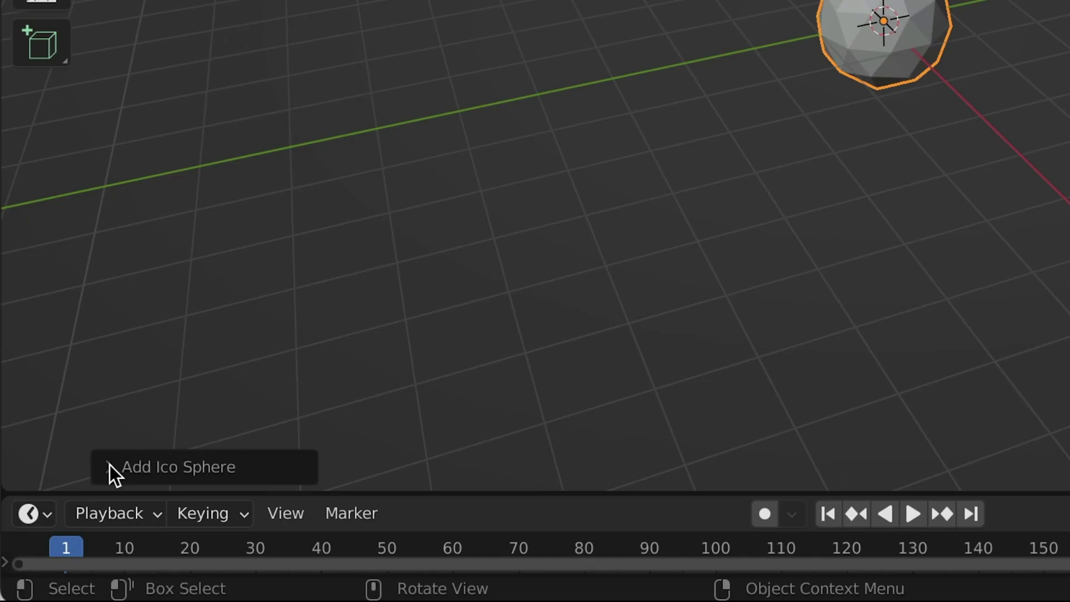
pyautogui.click(67, 536)
pyautogui.click(379, 190)
pyautogui.write('4')
pyautogui.press('Return')
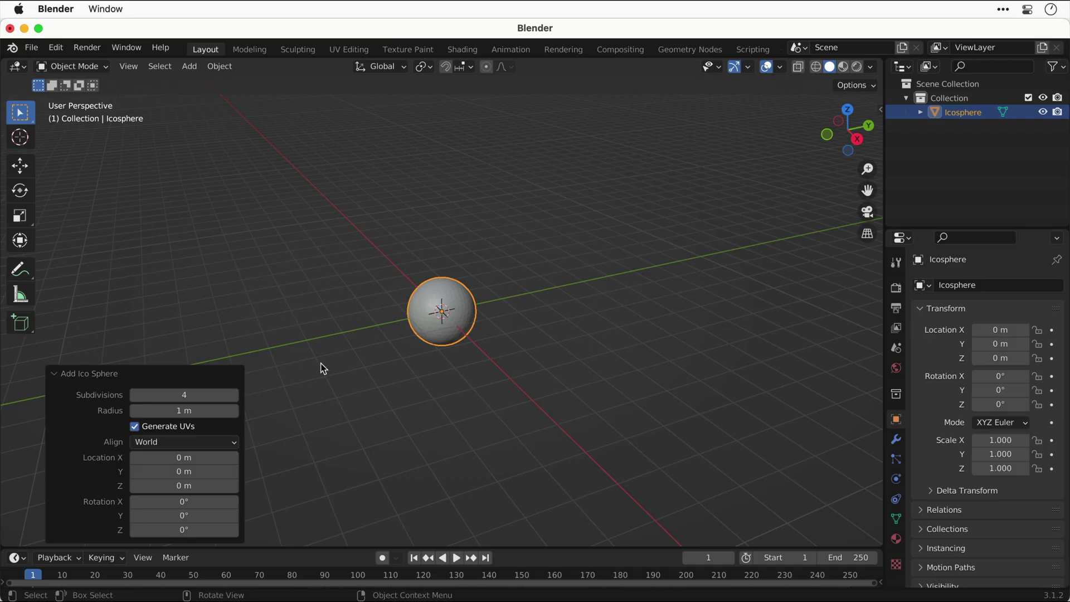
# - Add a Subdivision Surface modifier to the icosphere and apply it permanently
pyautogui.scroll(8, 324, 369)
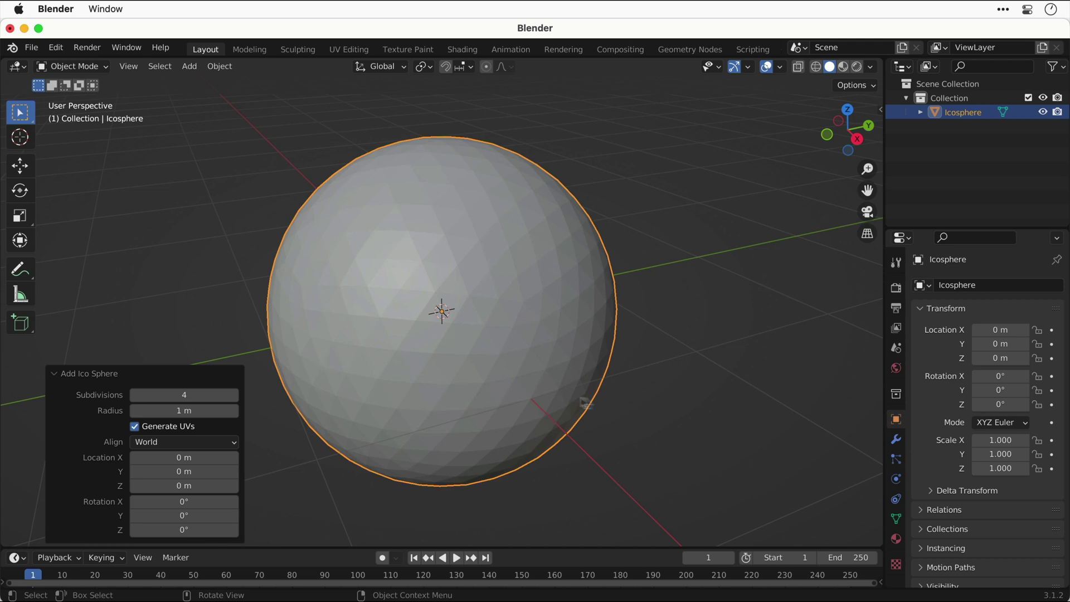
pyautogui.click(895, 440)
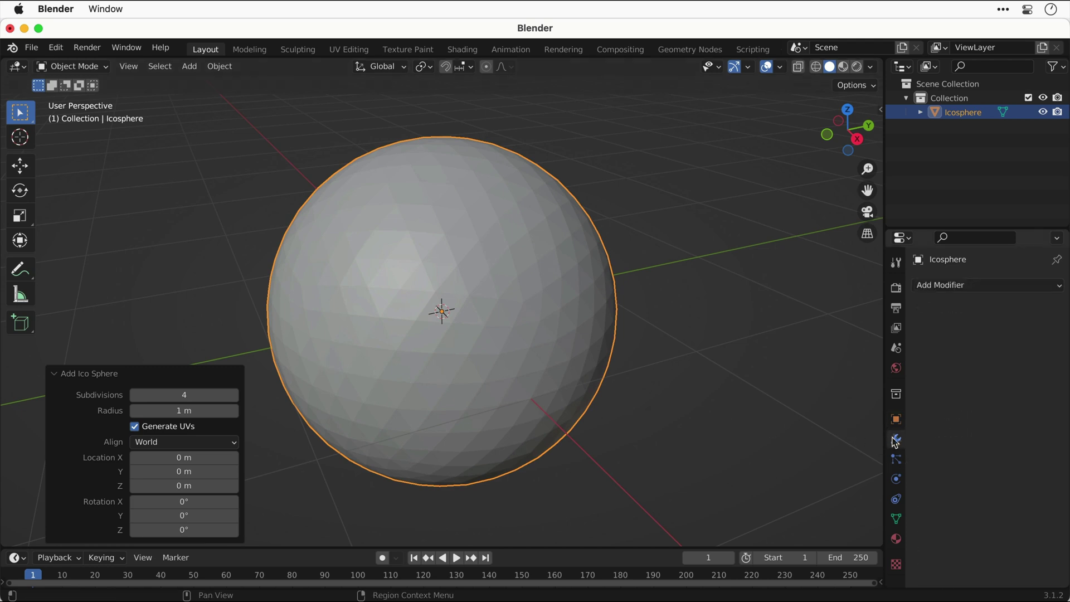
pyautogui.click(995, 290)
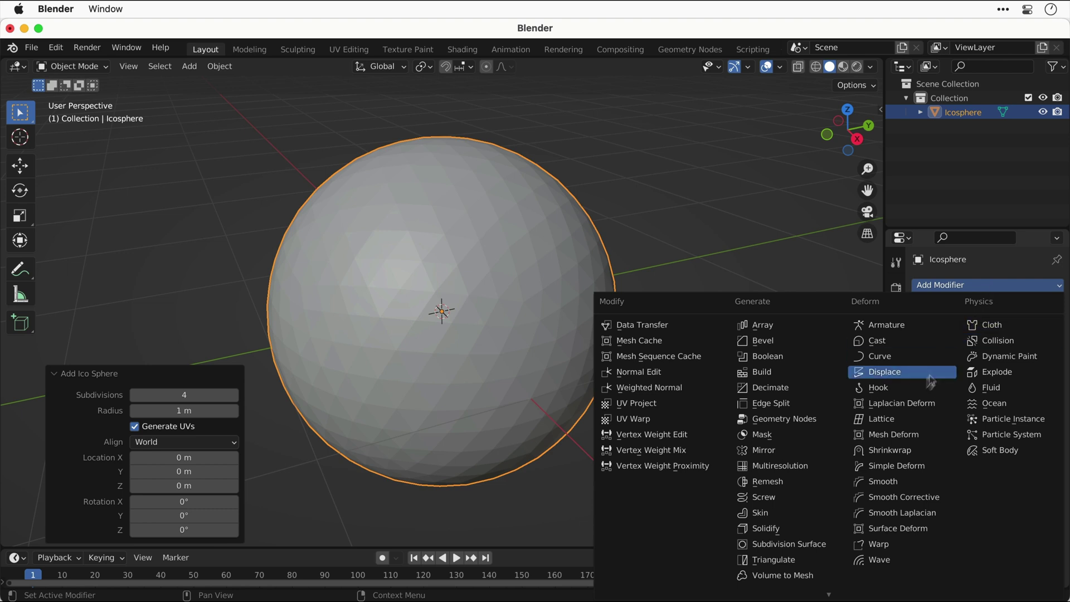
pyautogui.click(785, 544)
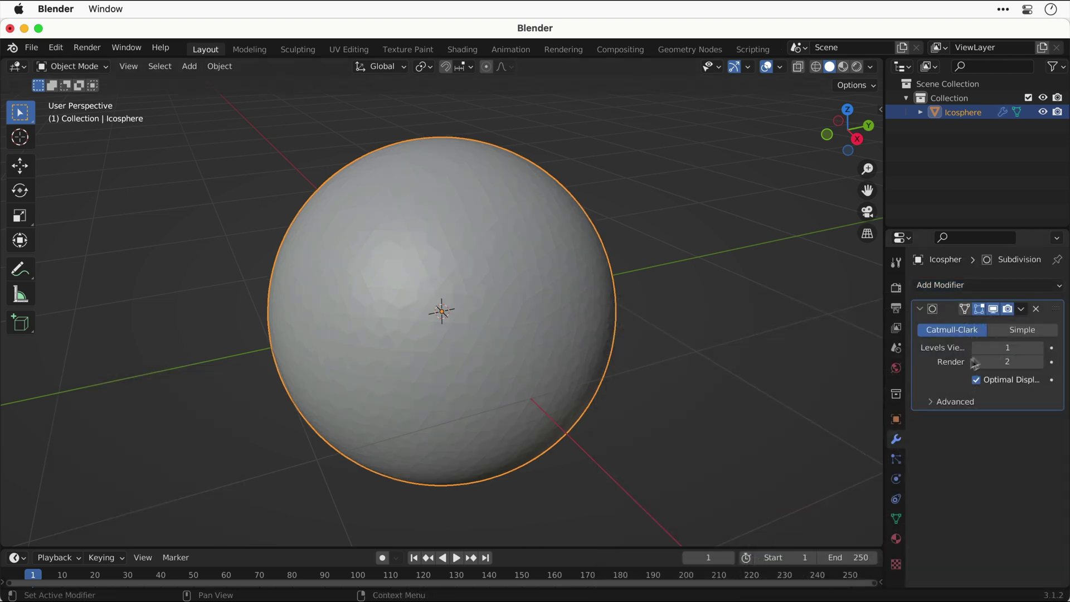
pyautogui.click(1022, 310)
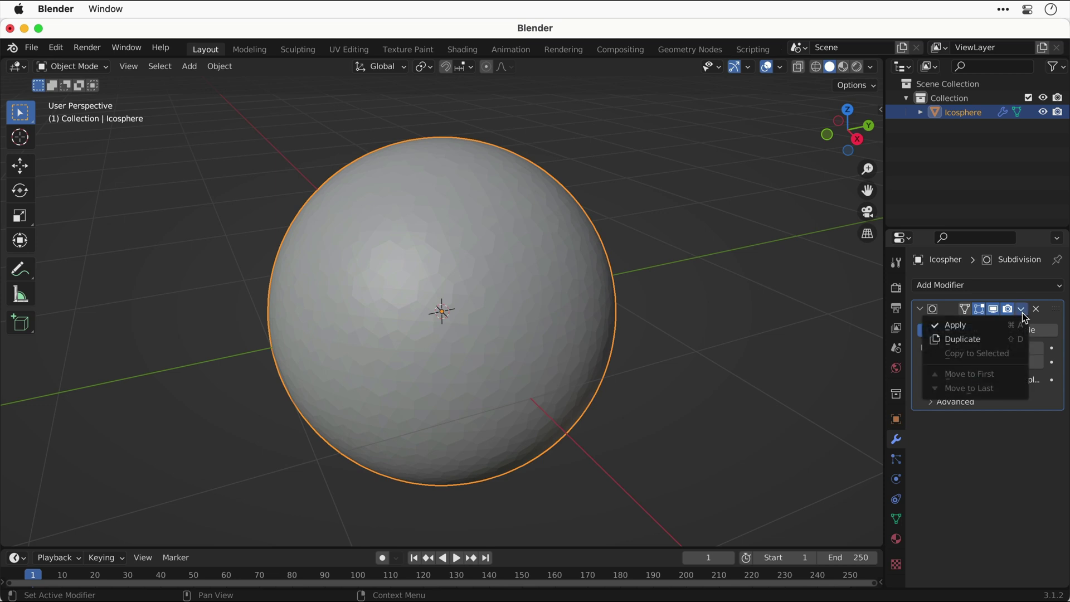
pyautogui.click(988, 324)
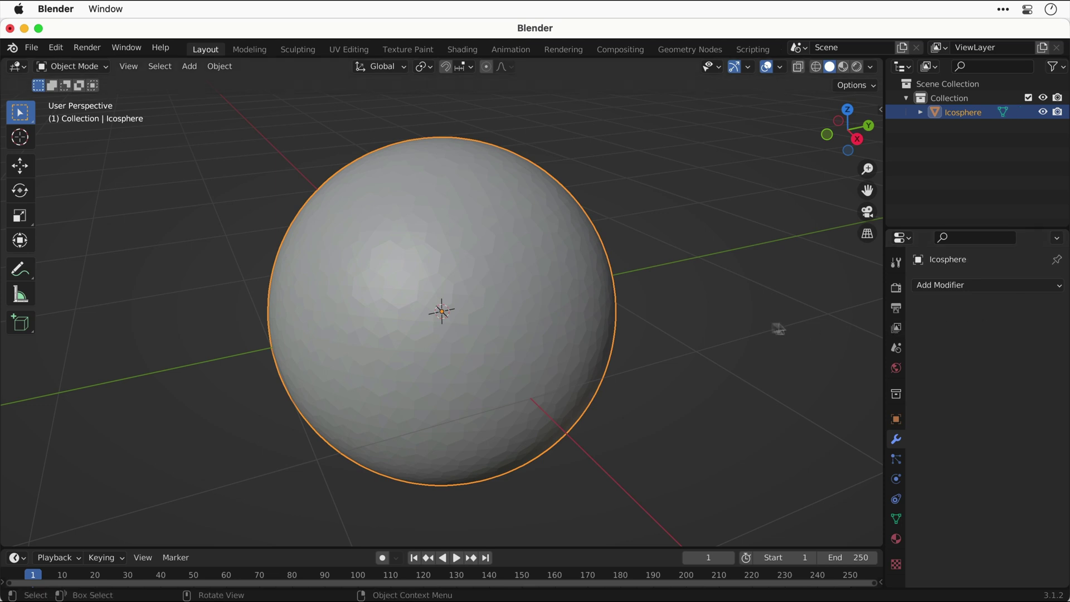
# - In Edit Mode, select vertices by matching connecting-edge count and dissolve them
pyautogui.press('Tab')
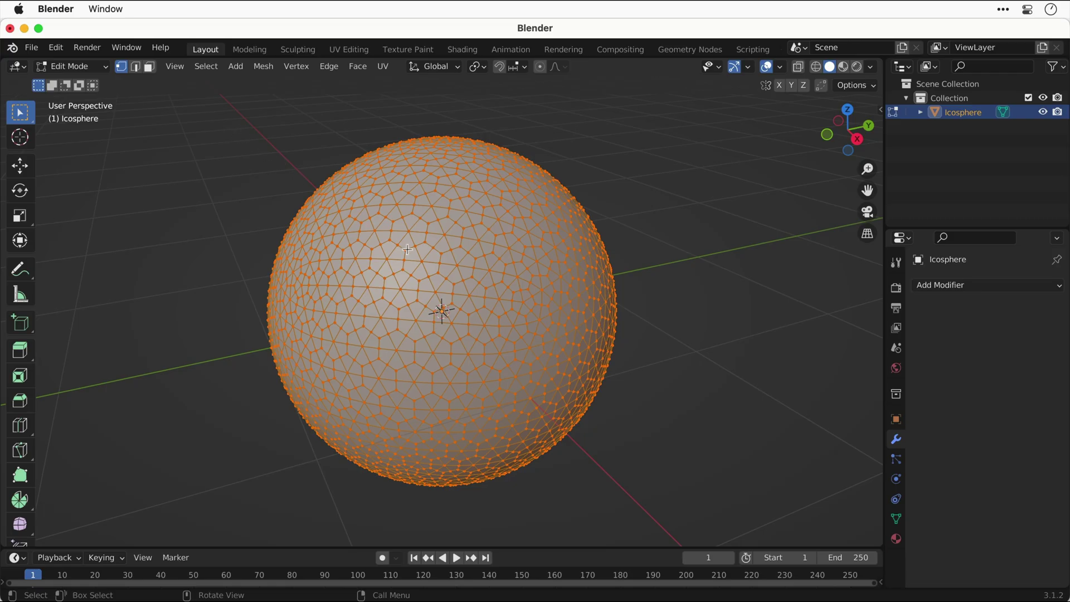
pyautogui.hotkey('alt', 'a')
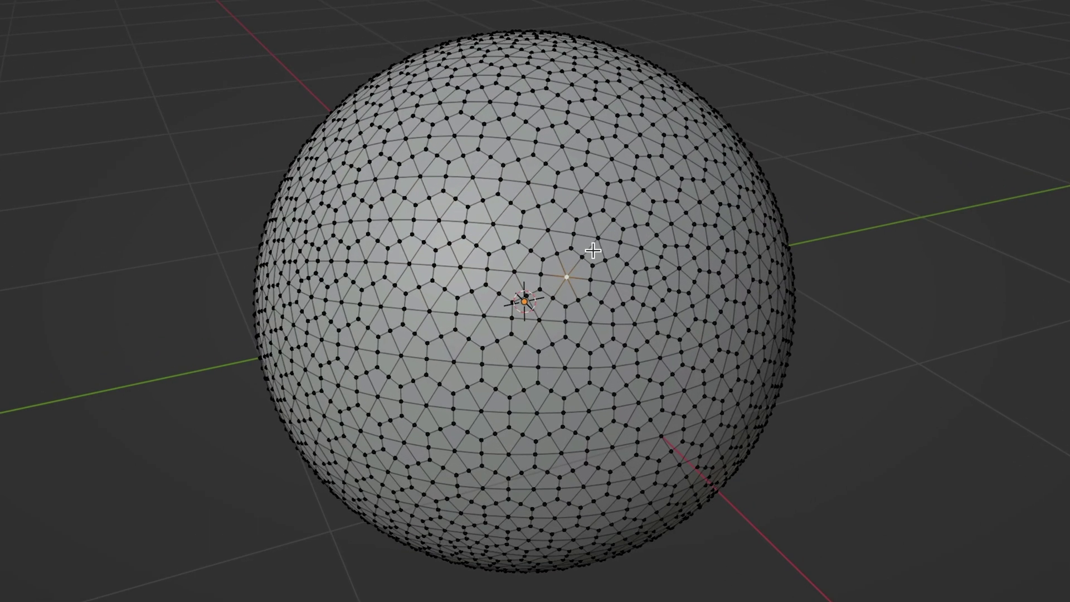
pyautogui.hotkey('shift', 'g')
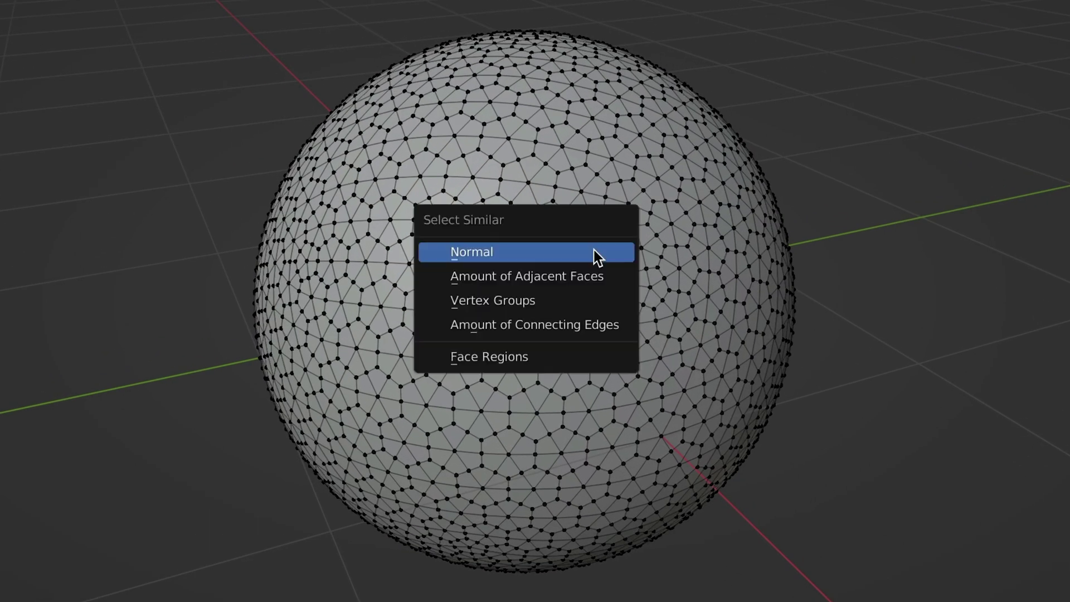
pyautogui.click(592, 320)
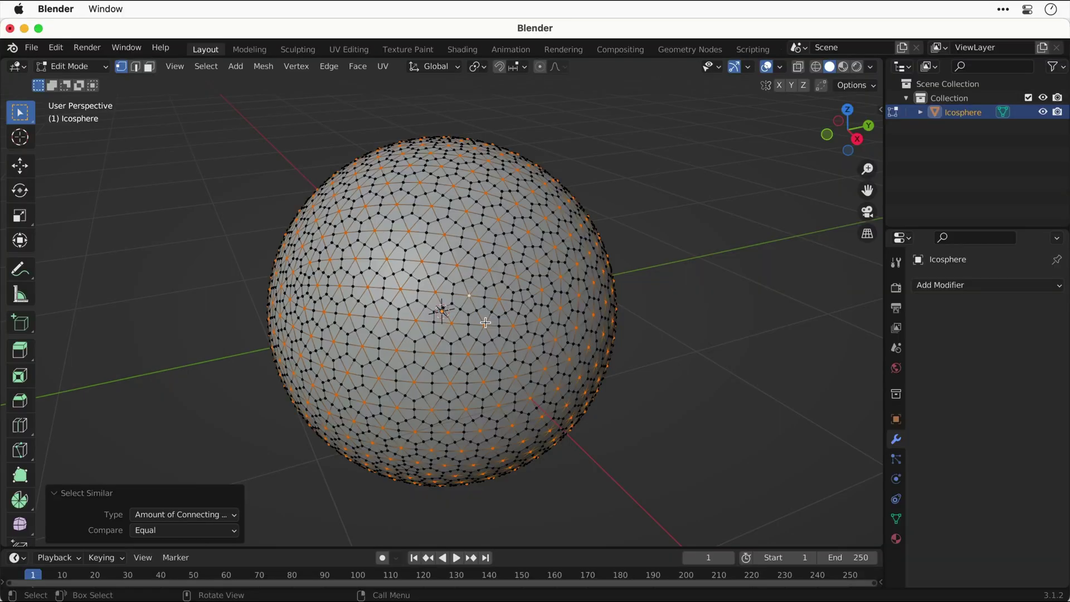
pyautogui.rightClick(485, 322)
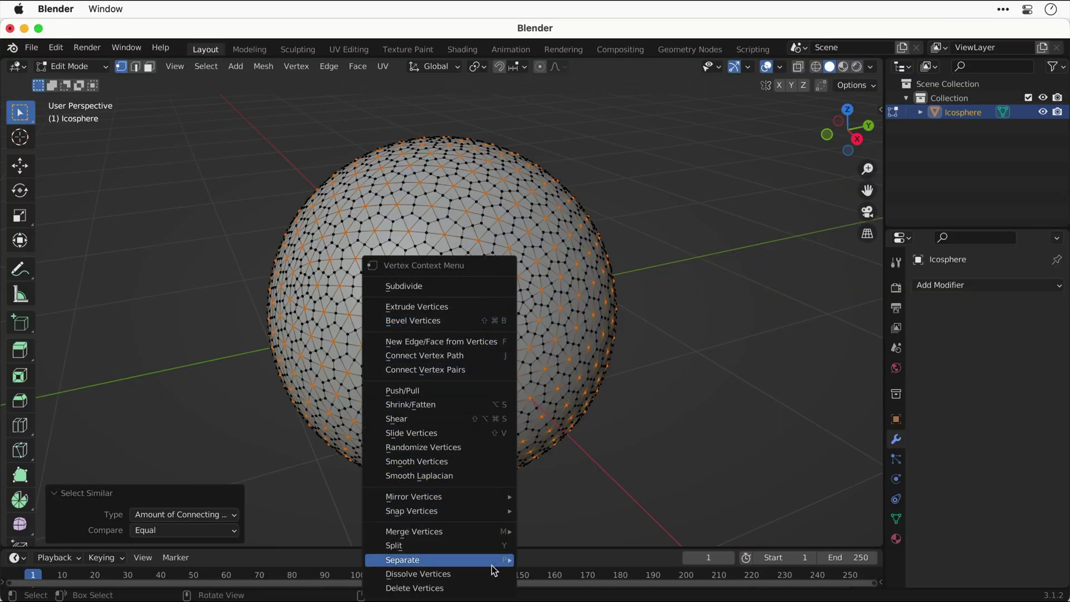
pyautogui.click(493, 574)
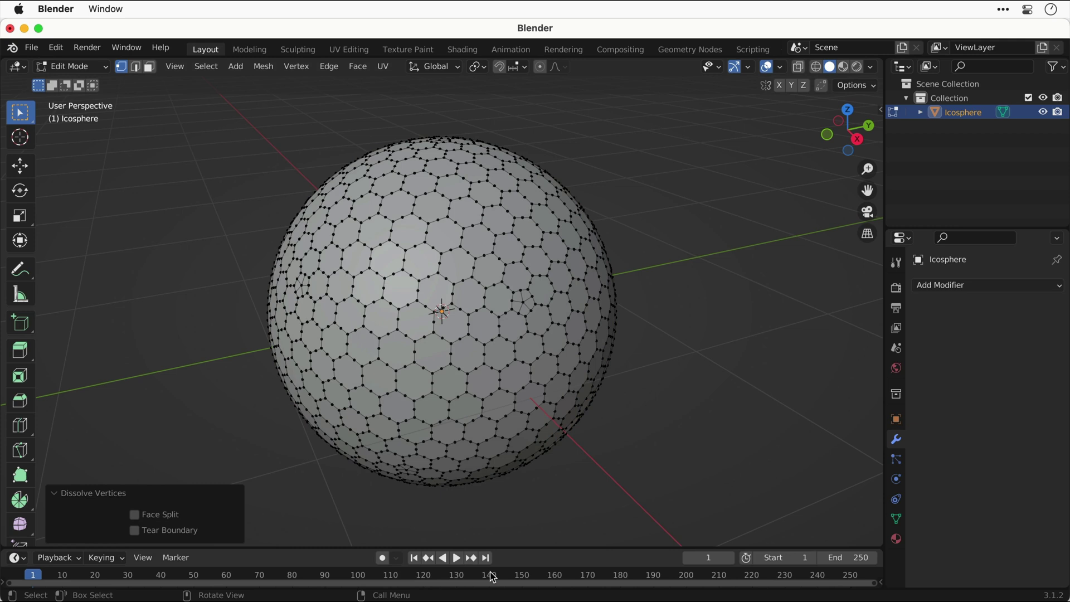
# - Pick another vertex, select all with the same edge count, and dissolve them too
pyautogui.click(523, 303)
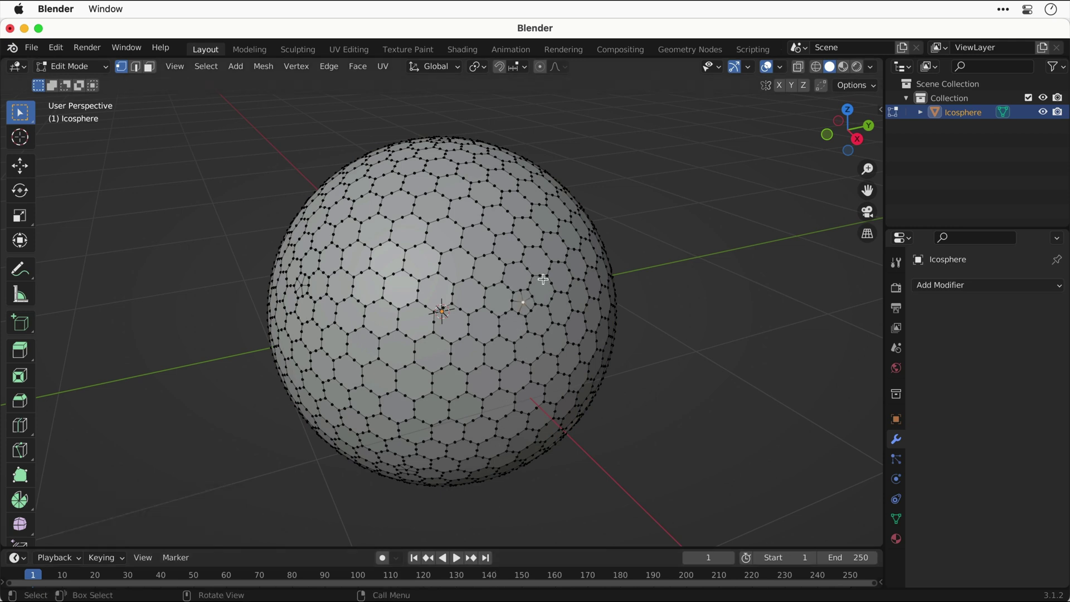
pyautogui.hotkey('shift', 'g')
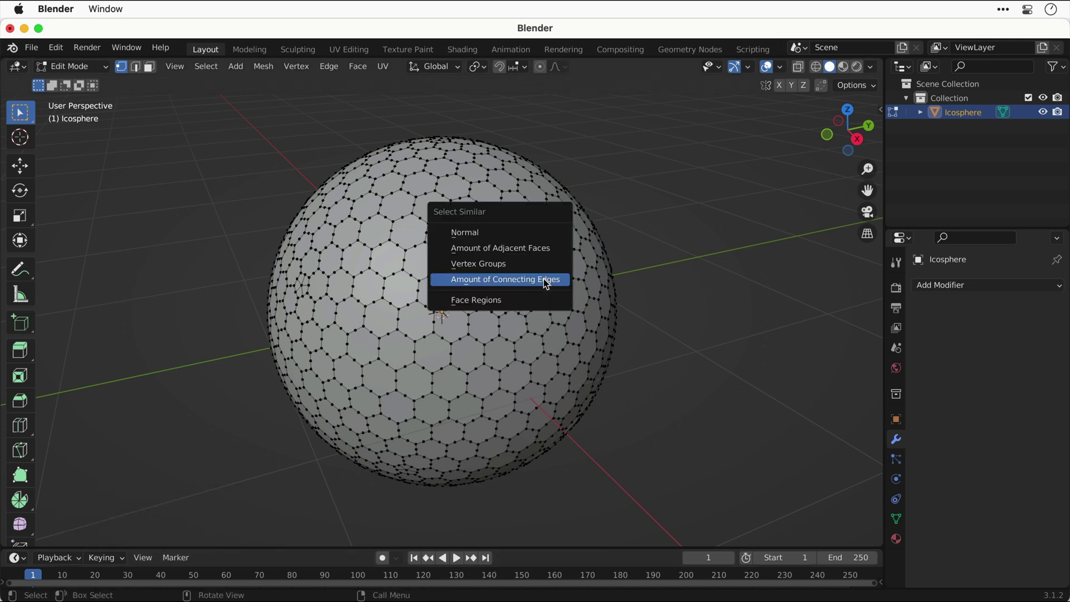
pyautogui.click(546, 281)
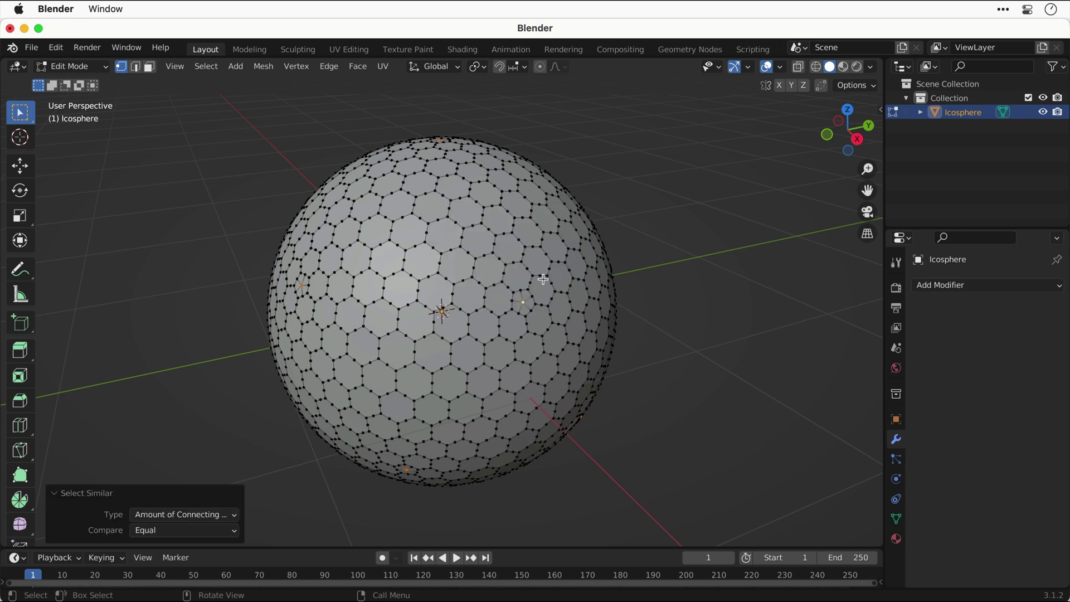
pyautogui.rightClick(544, 279)
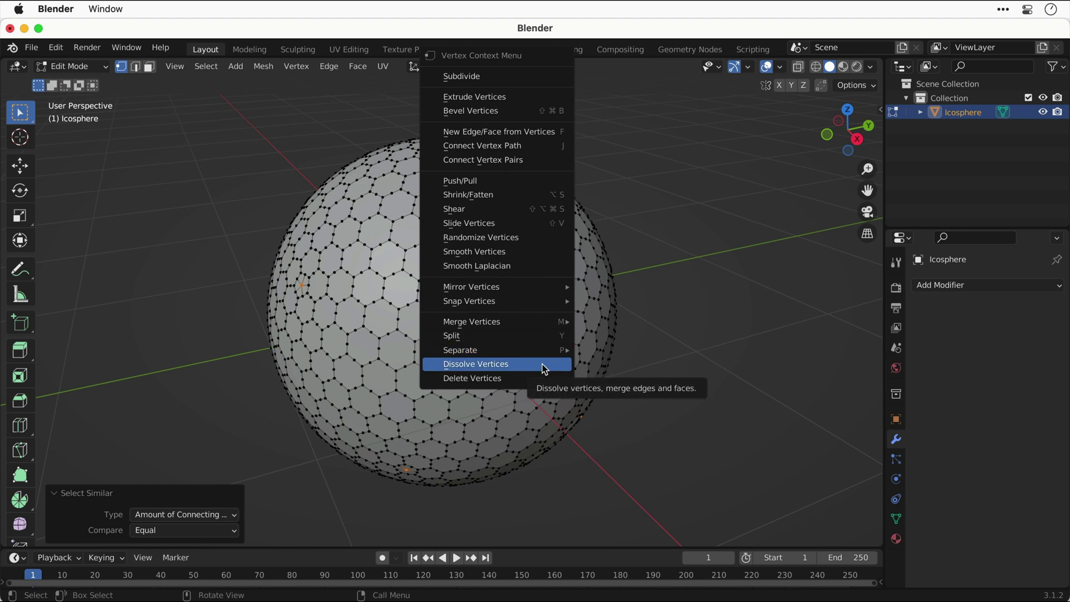
pyautogui.click(546, 365)
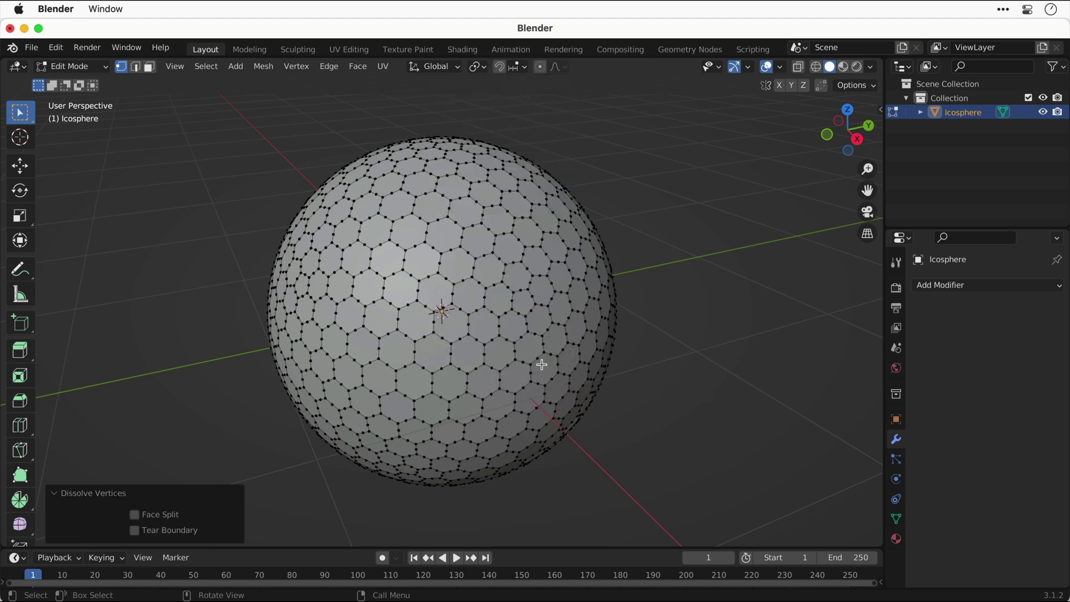
# - Limited-dissolve the whole mesh to clean up the hexagonal faces
pyautogui.press('a')
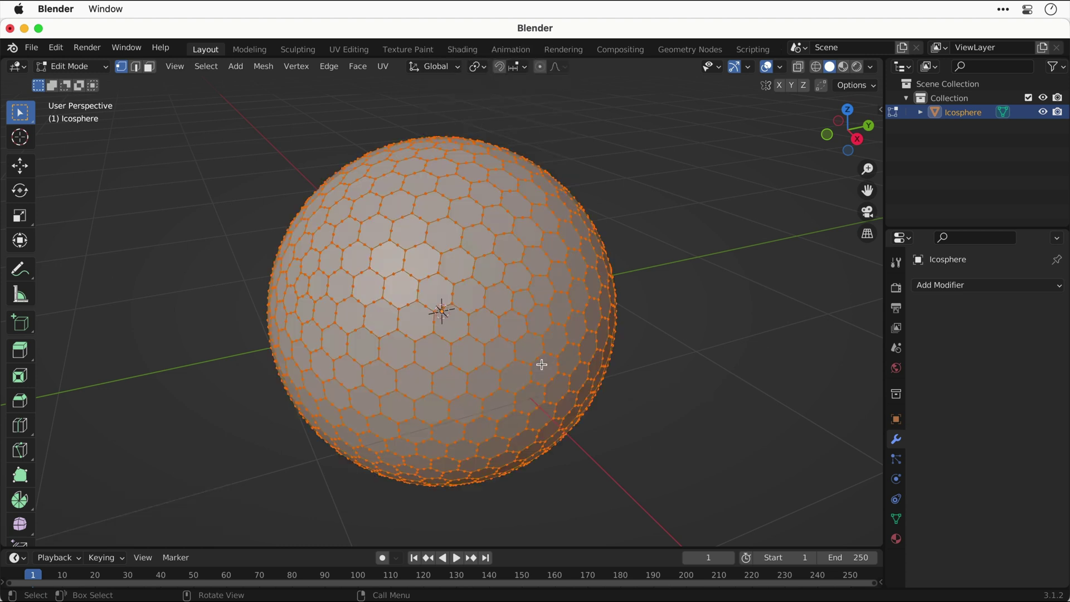
pyautogui.press('x')
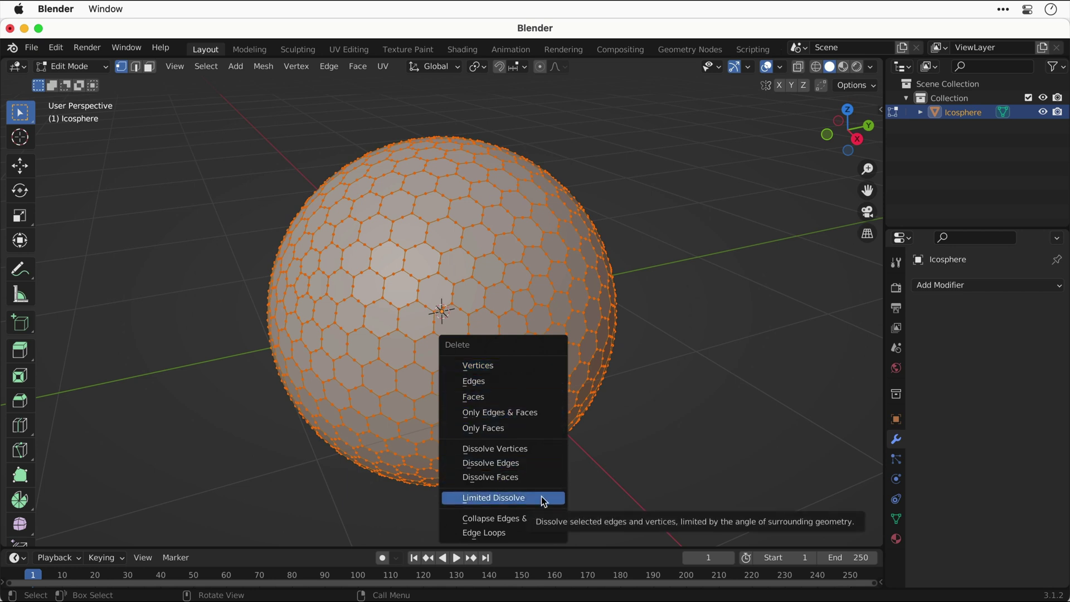
pyautogui.click(543, 499)
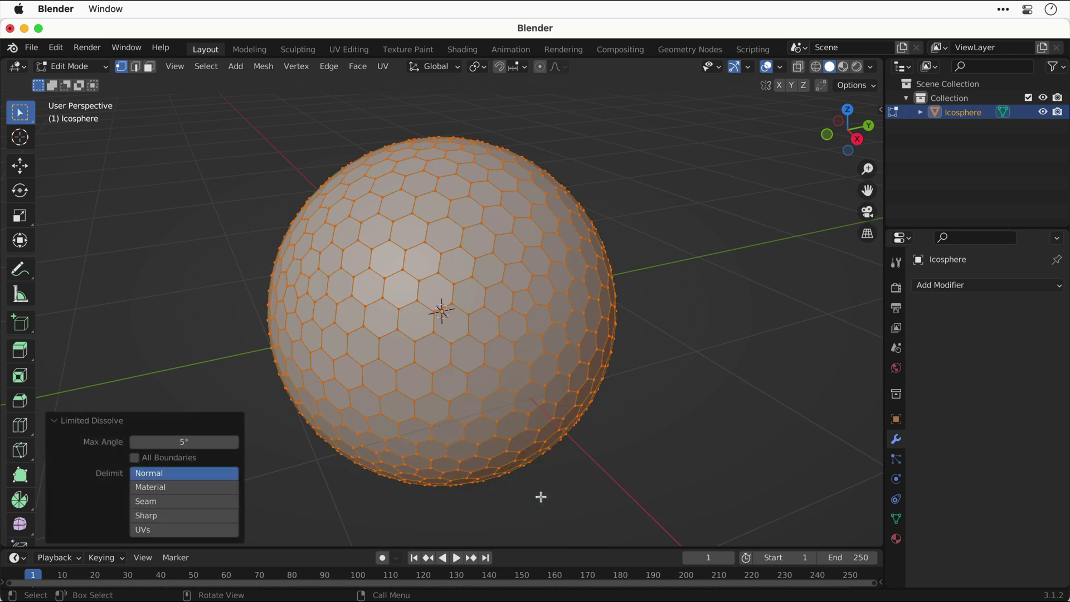
pyautogui.press('Tab')
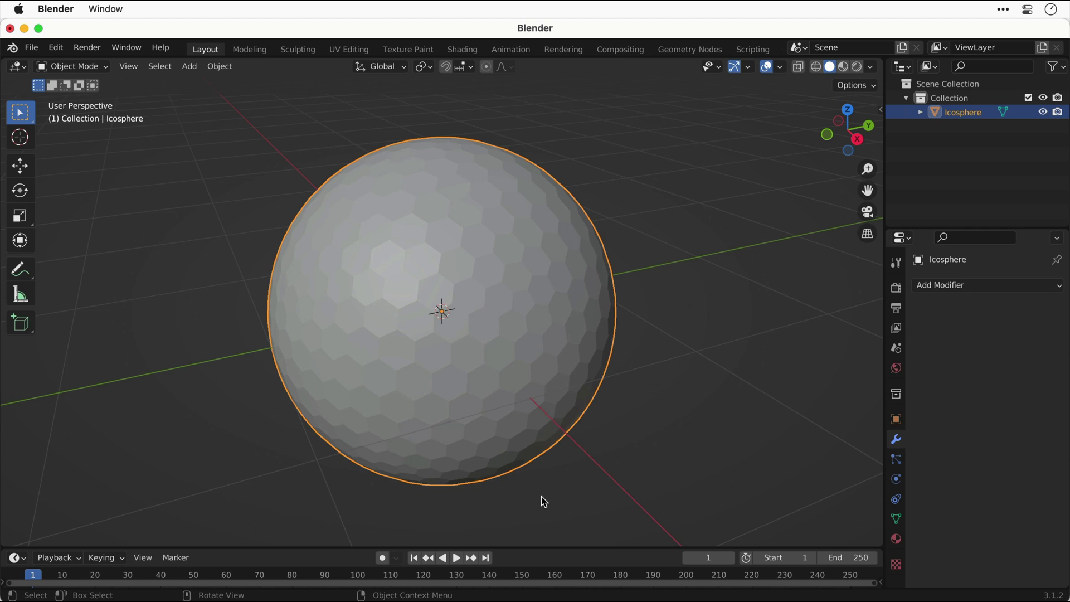
# - Inset every face individually with 0.0223 m thickness and -0.0126 m depth
pyautogui.press('Tab')
pyautogui.press('i')
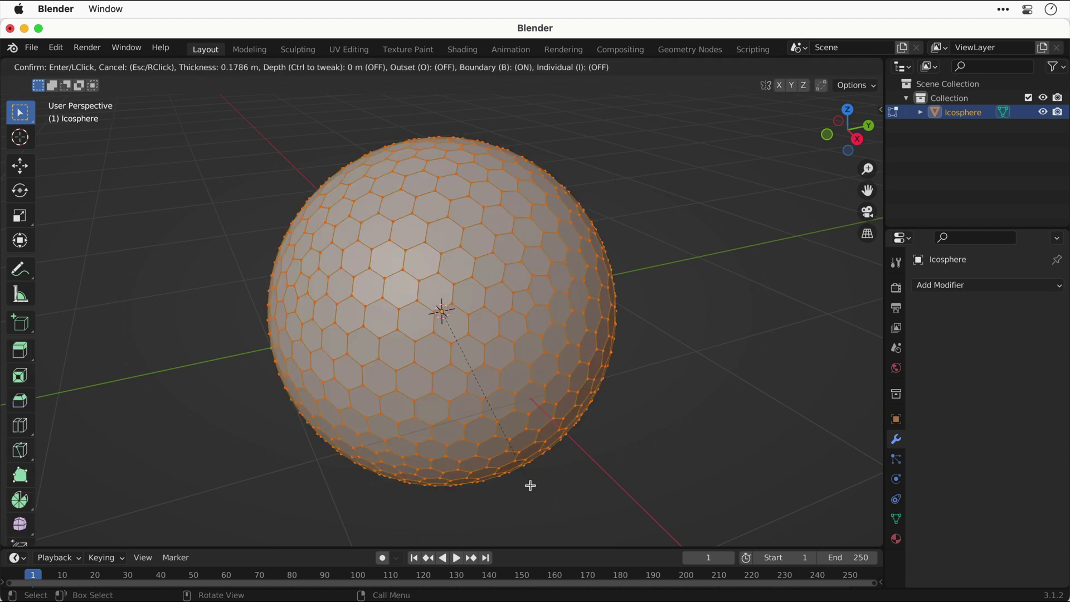
pyautogui.press('i')
pyautogui.press('i')
pyautogui.press('i')
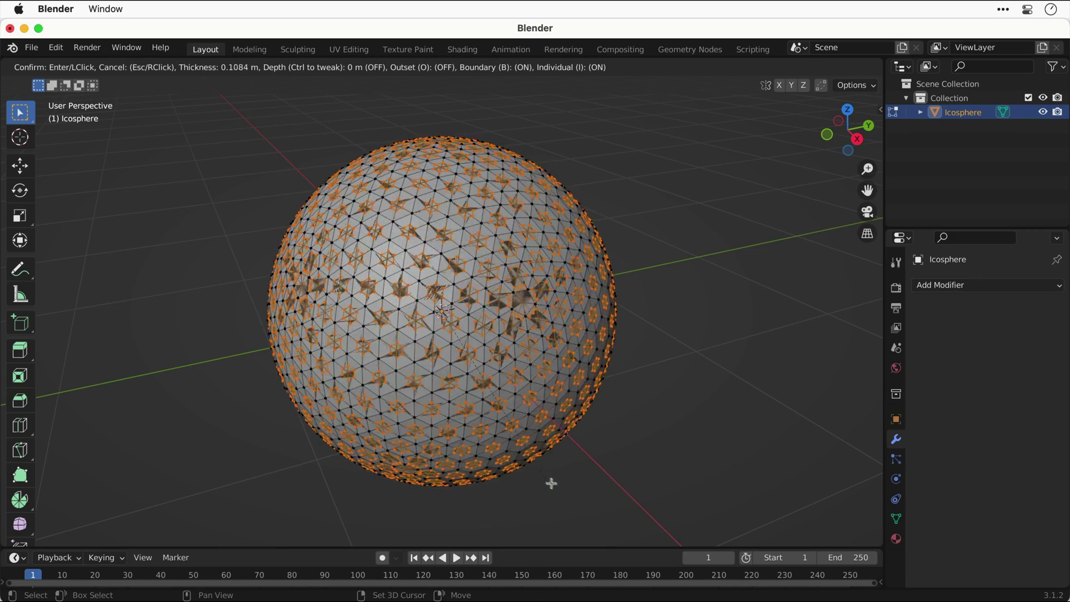
pyautogui.click(623, 511)
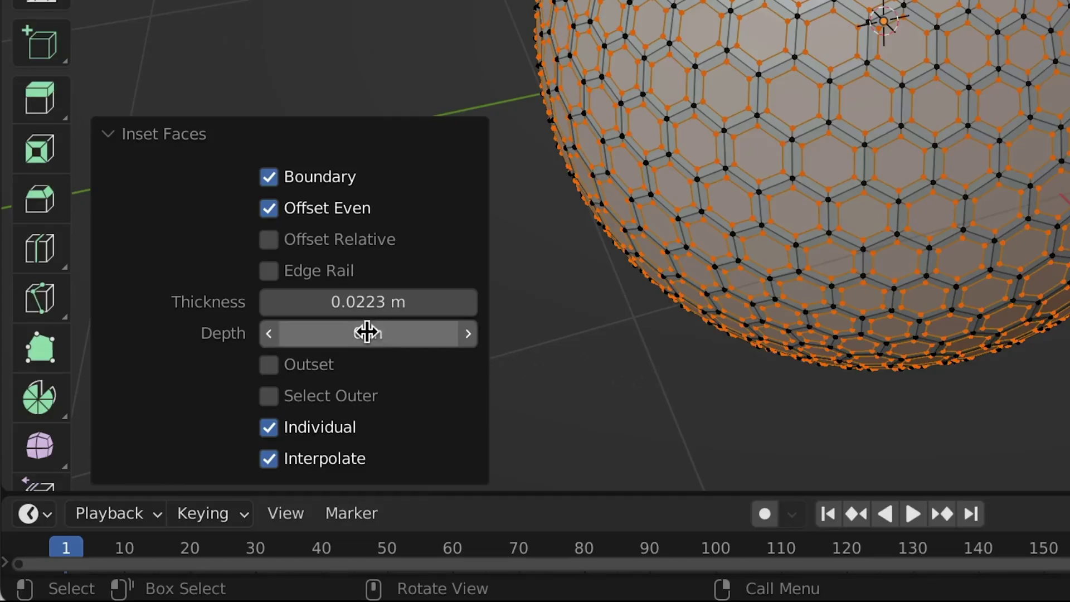
pyautogui.moveTo(183, 467); pyautogui.dragTo(203, 467)
pyautogui.moveTo(368, 333)
pyautogui.mouseDown()
pyautogui.moveTo(328, 333)
pyautogui.moveTo(430, 333)
pyautogui.moveTo(333, 333)
pyautogui.moveTo(362, 334)
pyautogui.mouseUp()
pyautogui.click(605, 354)
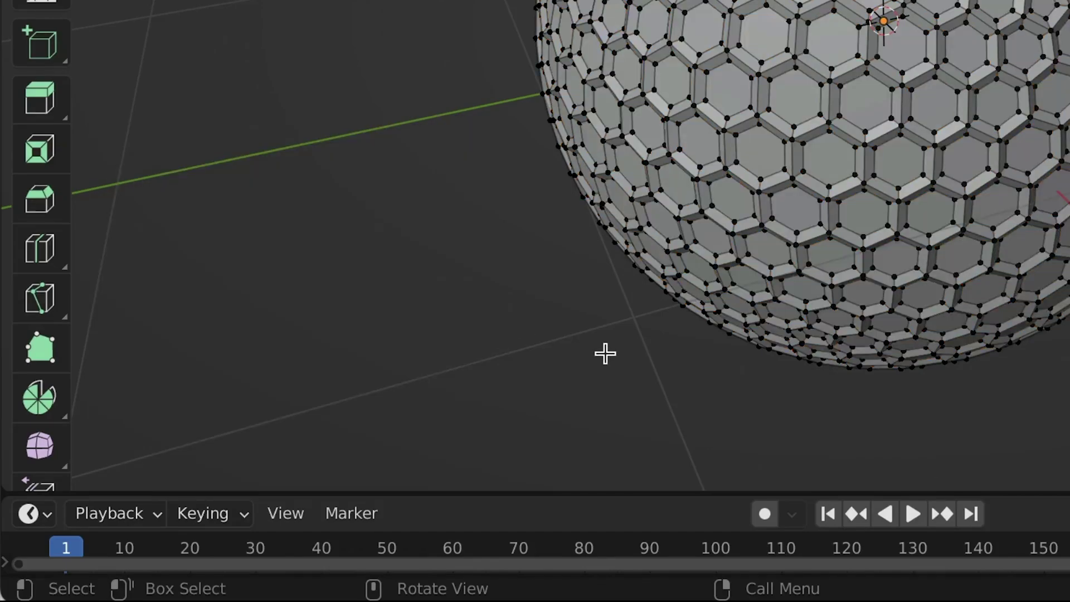
# - Add a Subdivision Surface modifier to the dimpled ball and raise Levels Viewport to 3
pyautogui.press('Tab')
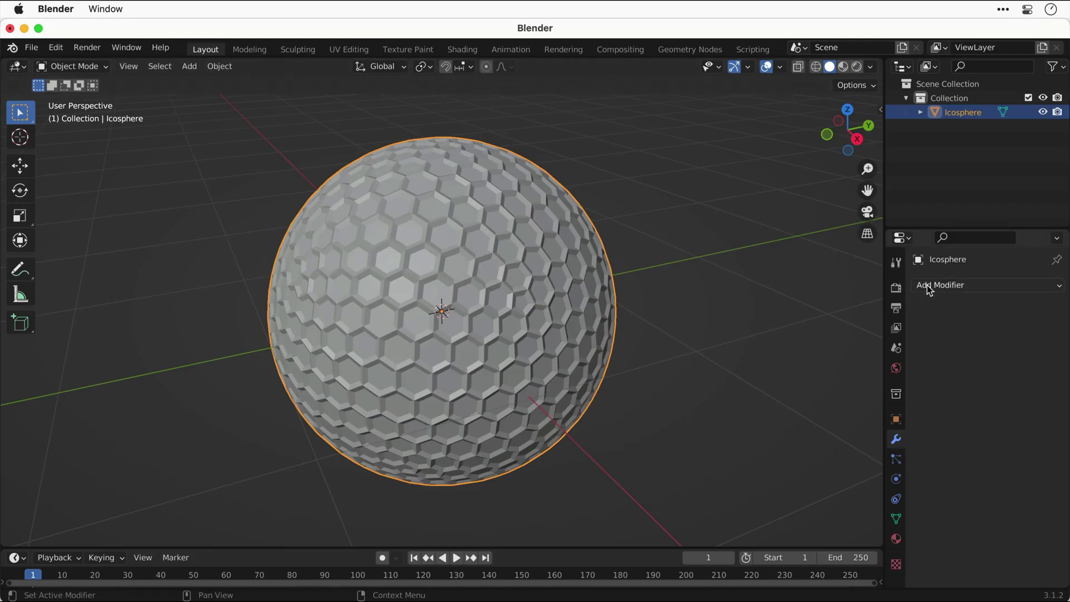
pyautogui.click(931, 287)
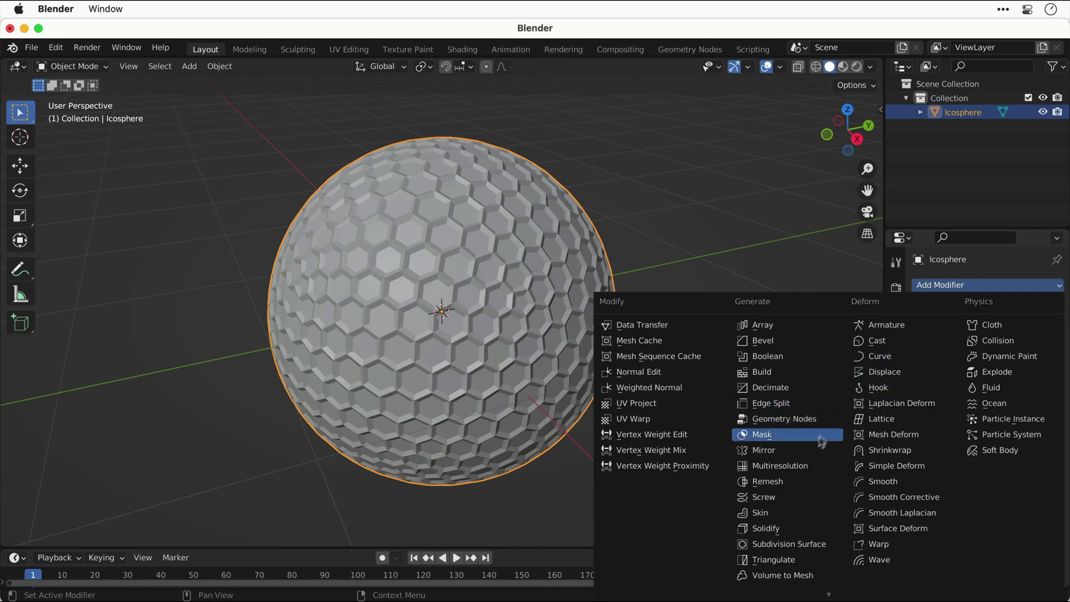
pyautogui.click(757, 545)
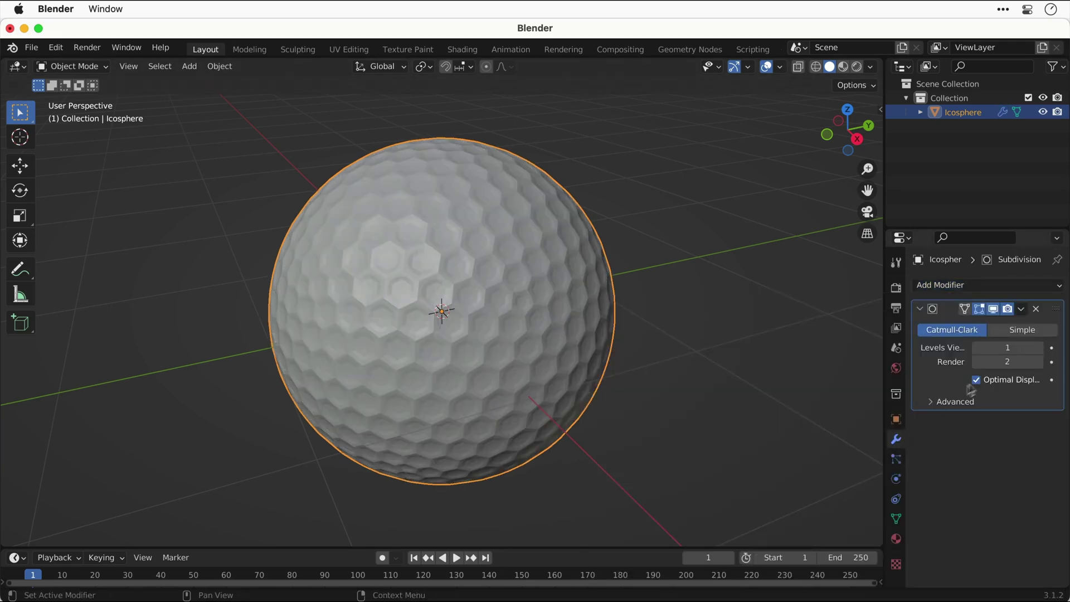
pyautogui.click(1024, 348)
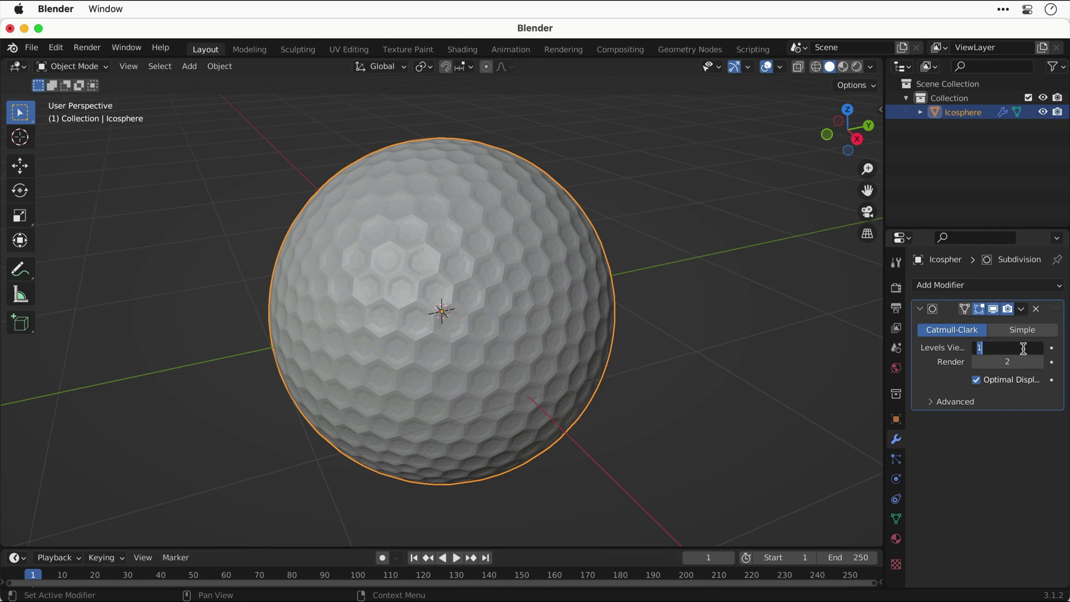
pyautogui.press('Return')
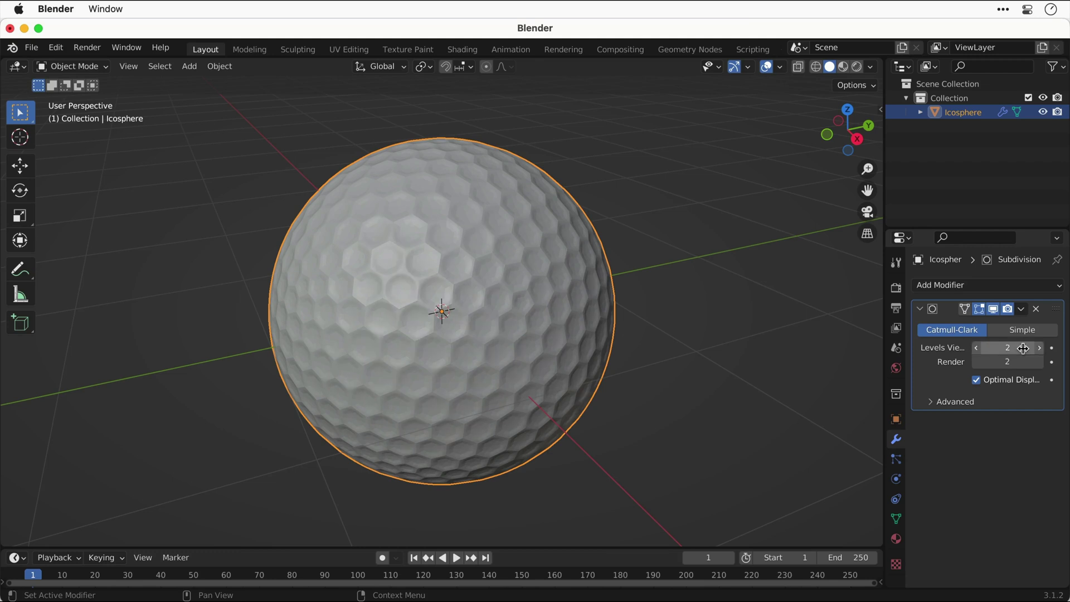
pyautogui.click(1023, 349)
pyautogui.press('Return')
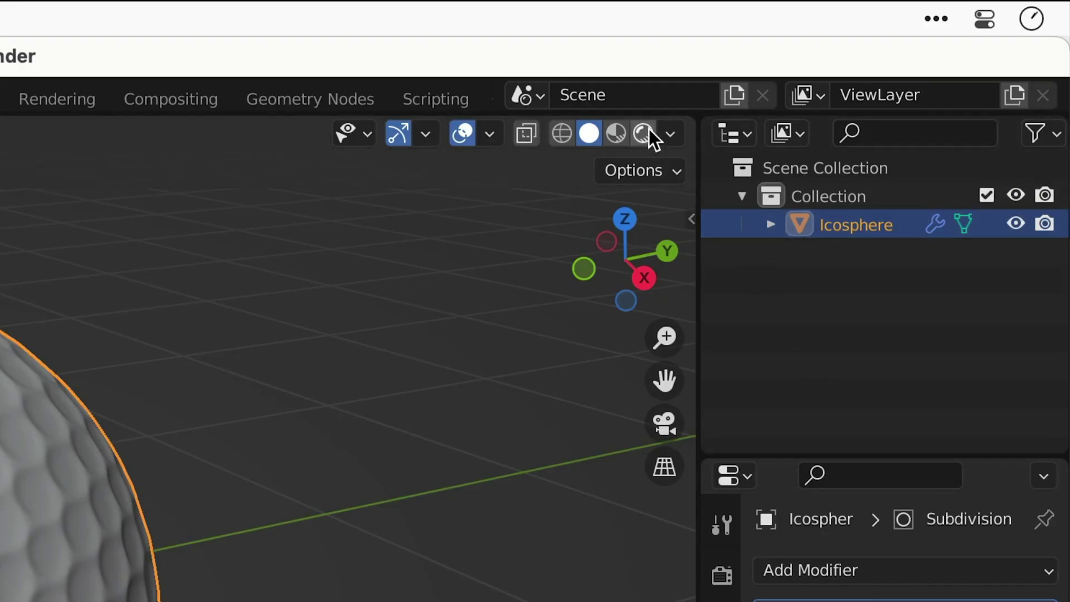
# - Switch to Rendered shading and load studio_small_03_4k.hdr as the world Environment Texture
pyautogui.click(648, 128)
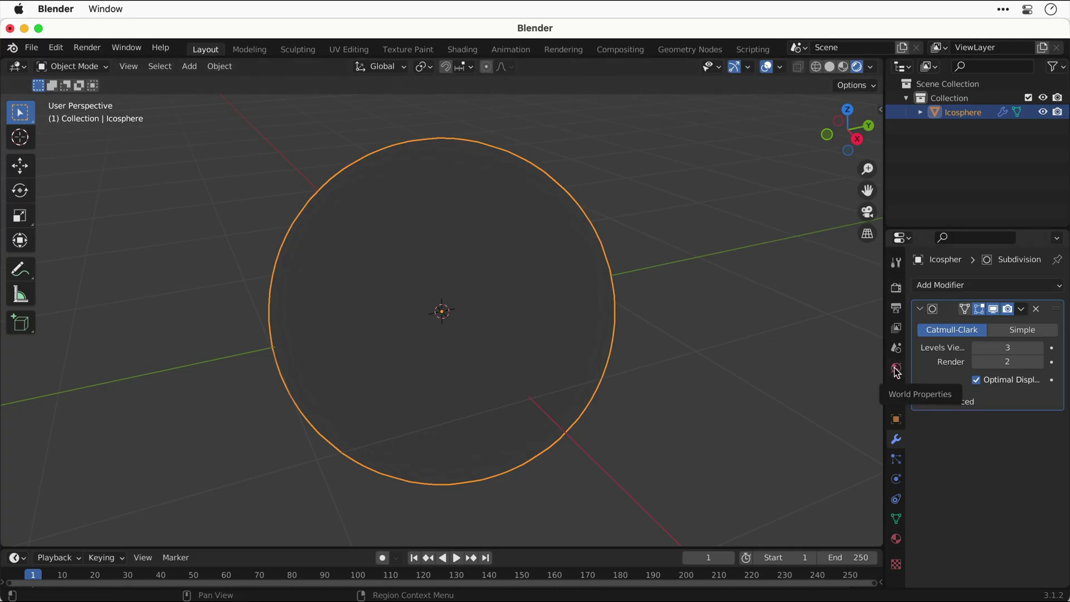
pyautogui.click(896, 369)
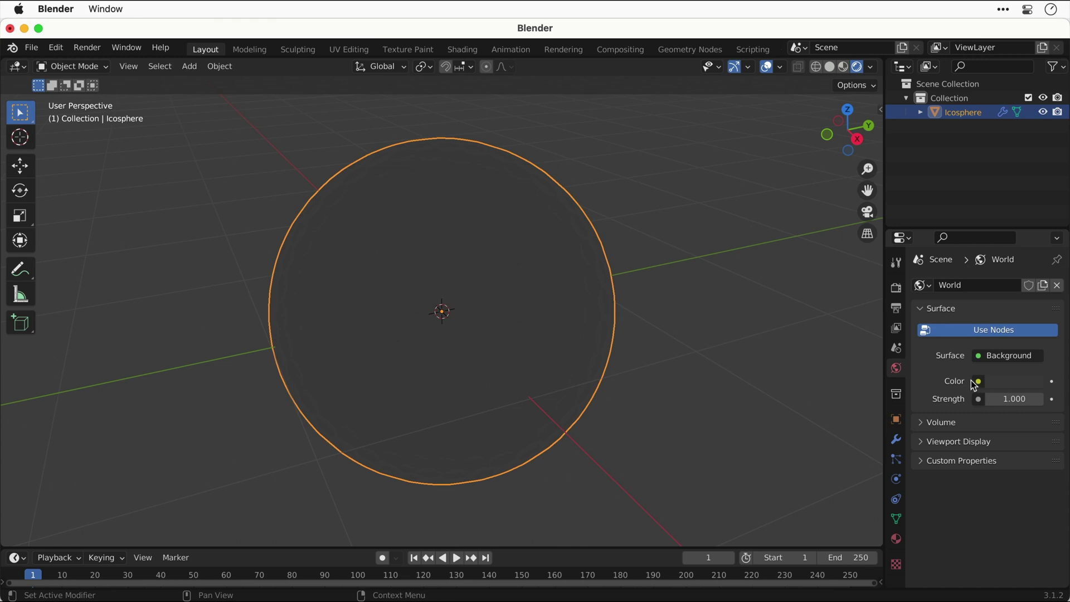
pyautogui.click(980, 383)
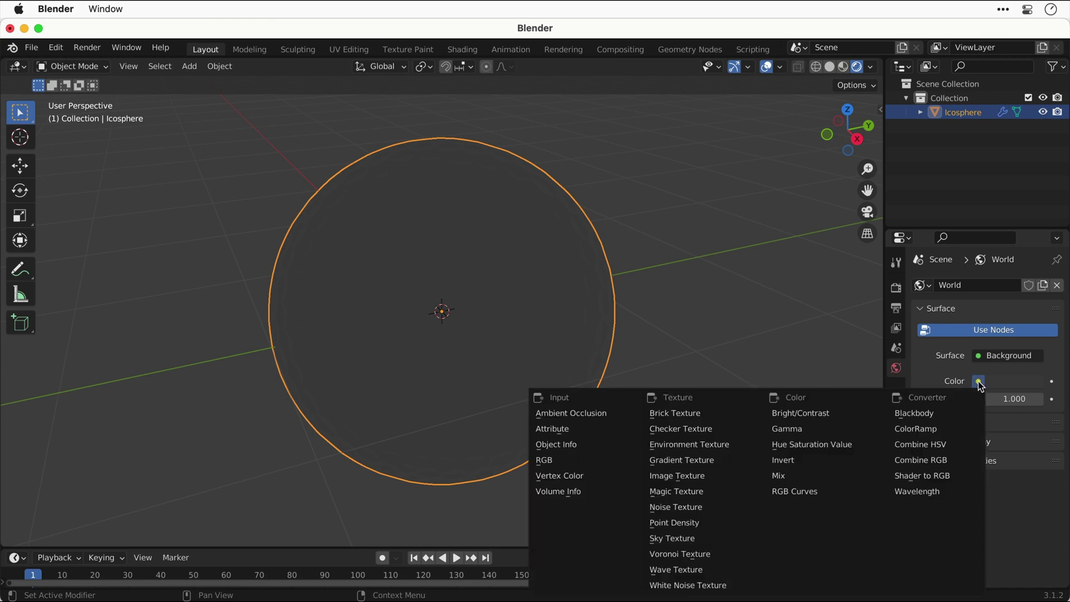
pyautogui.click(714, 448)
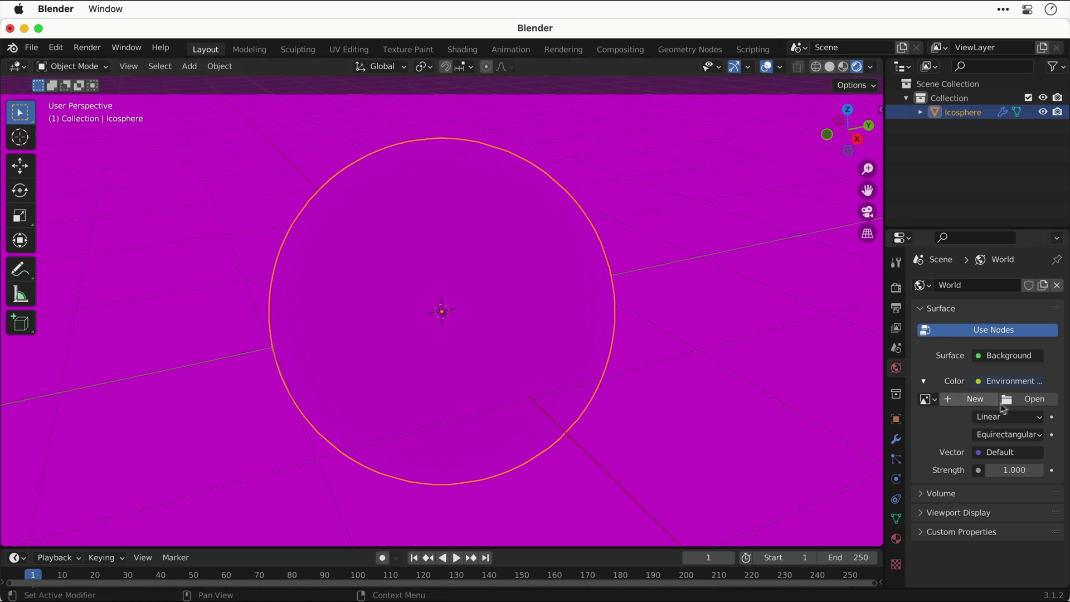
pyautogui.click(1027, 400)
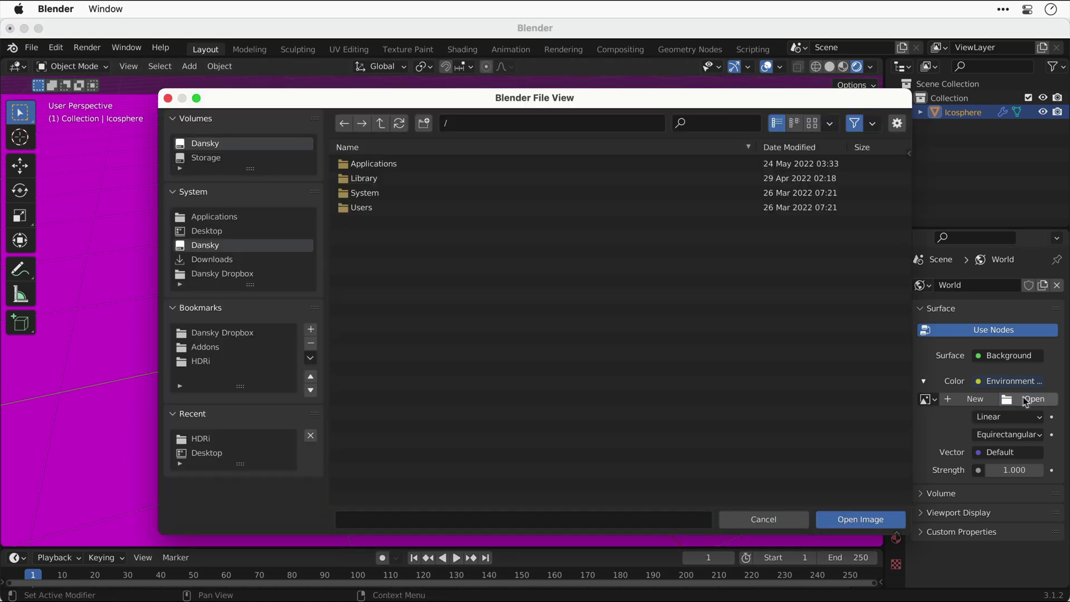
pyautogui.click(200, 361)
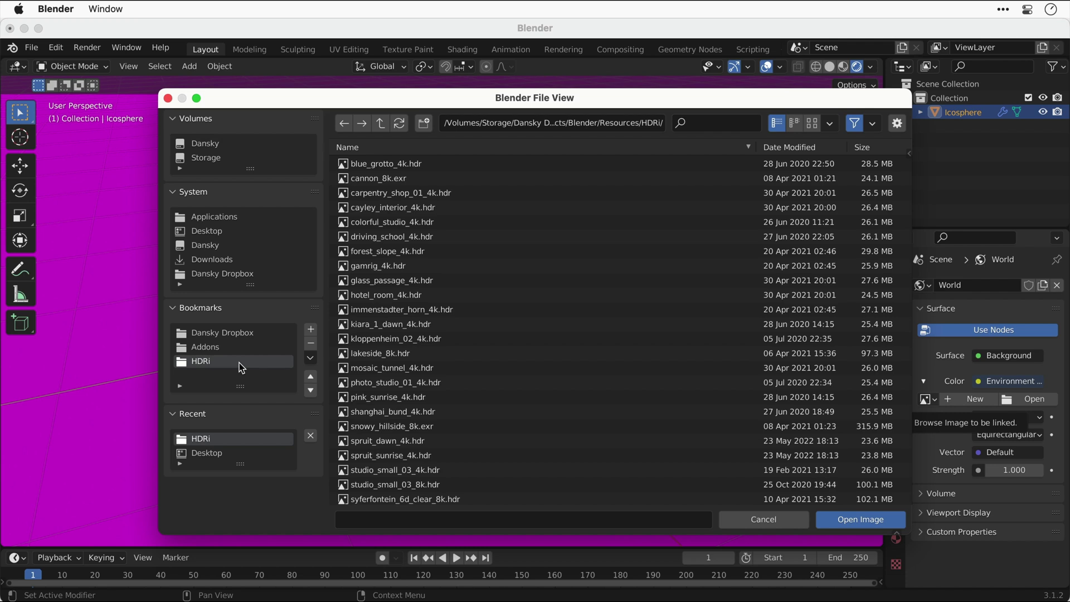
pyautogui.click(415, 471)
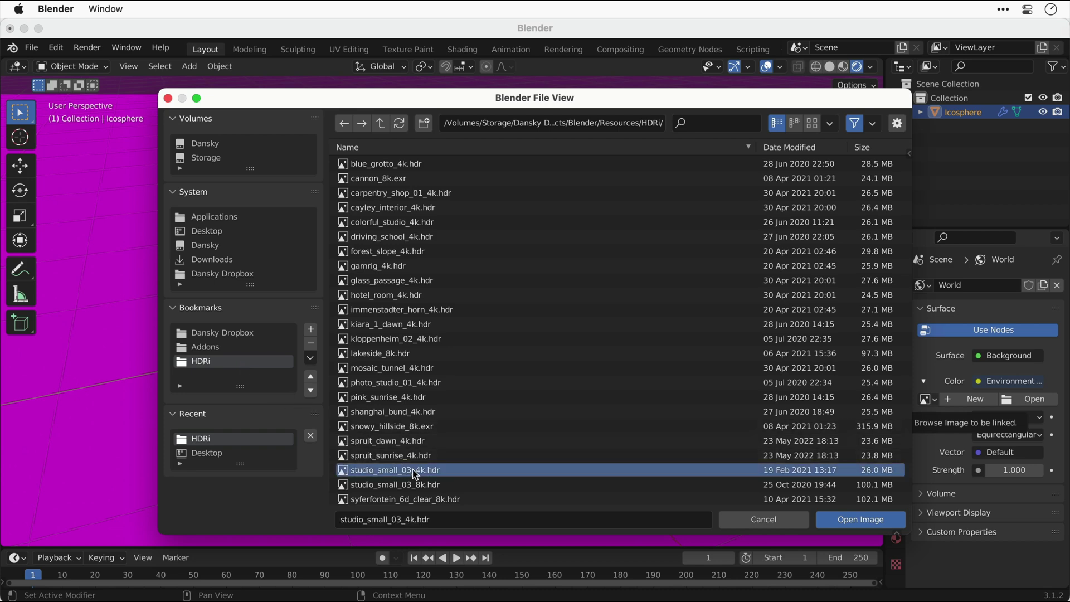
pyautogui.doubleClick(412, 469)
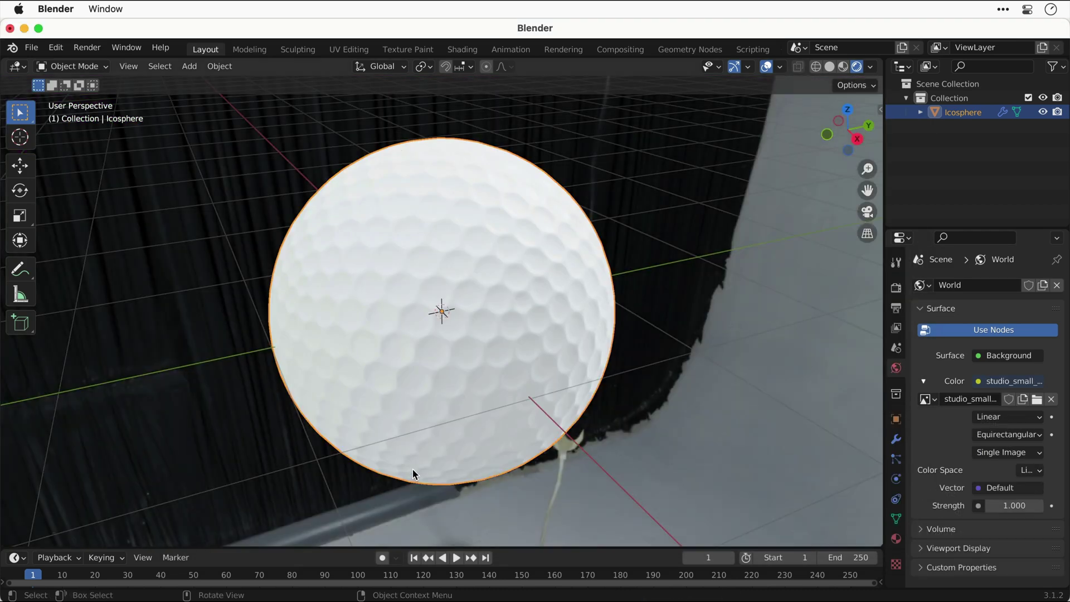
pyautogui.hscroll(-10, 412, 470)
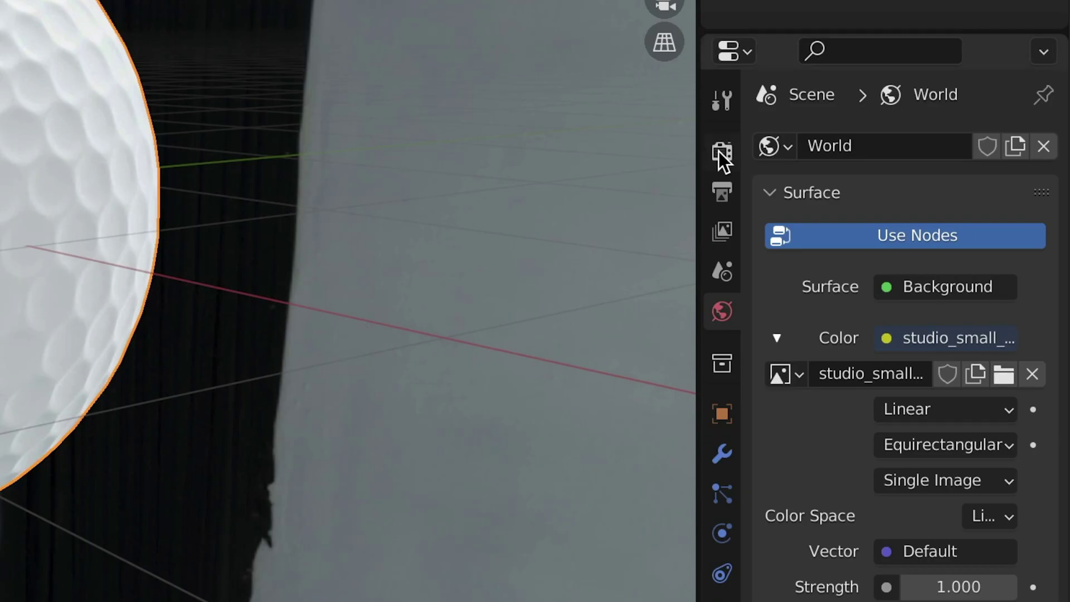
# - Tick Ambient Occlusion, Bloom, Screen Space Reflections, Motion Blur and Film Transparent in Eevee
pyautogui.click(717, 151)
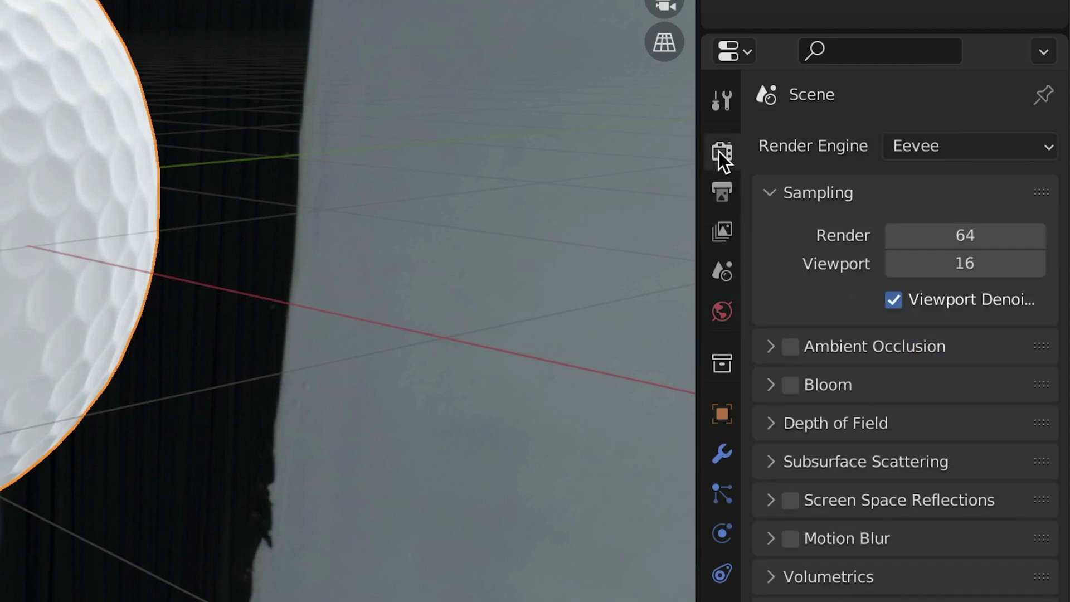
pyautogui.click(789, 346)
pyautogui.click(789, 384)
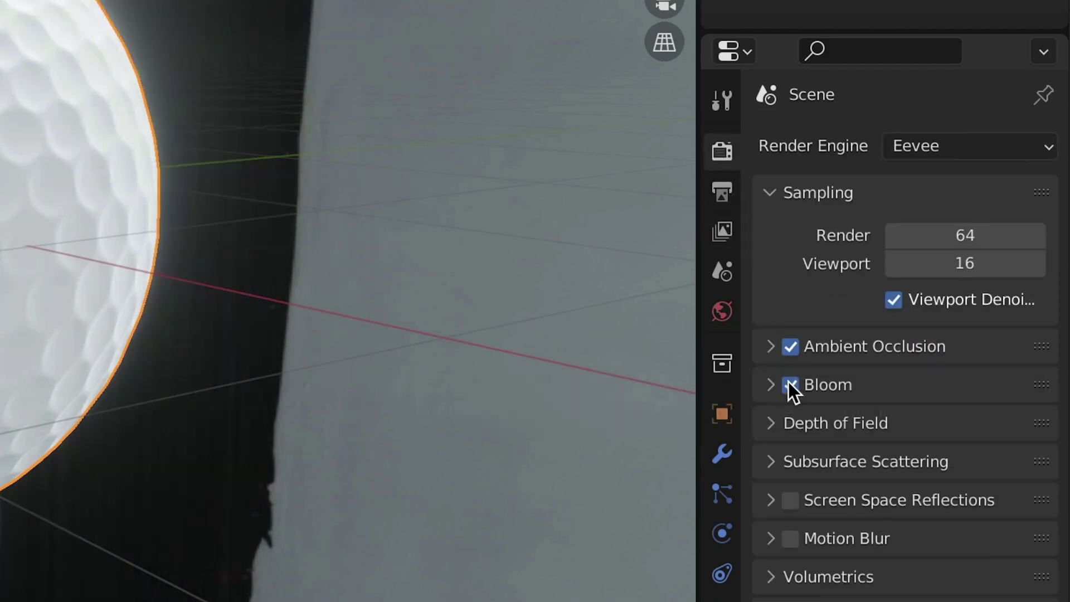
pyautogui.click(790, 500)
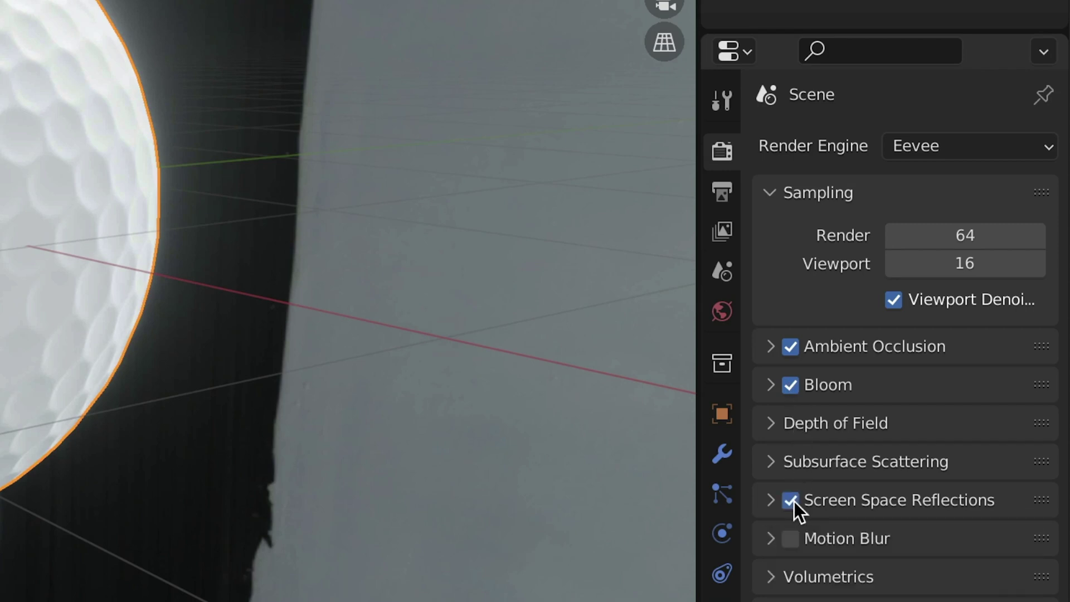
pyautogui.click(792, 538)
pyautogui.scroll(-5, 794, 537)
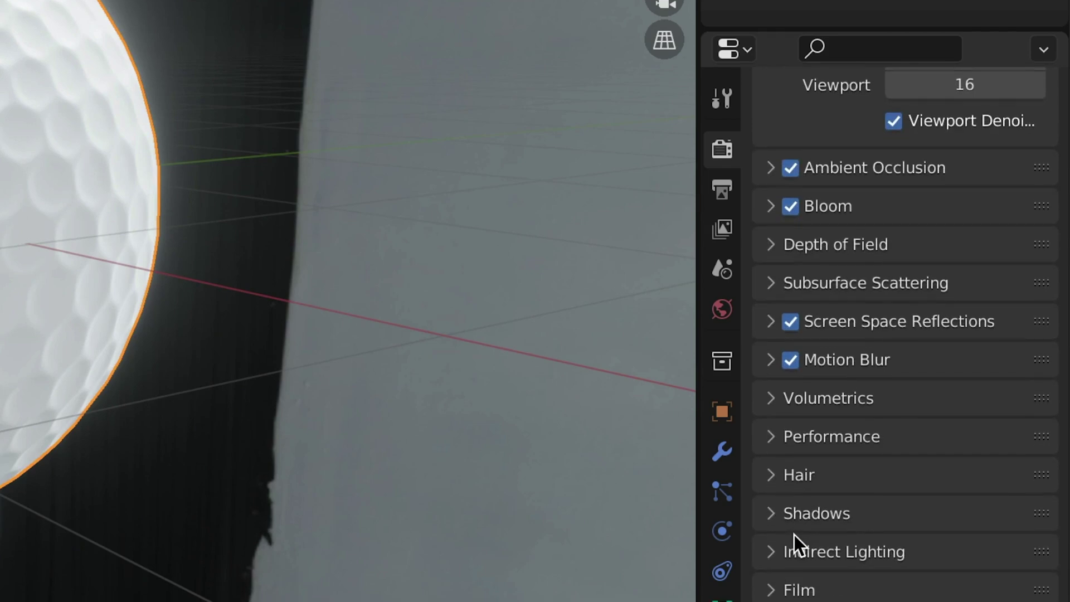
pyautogui.click(771, 413)
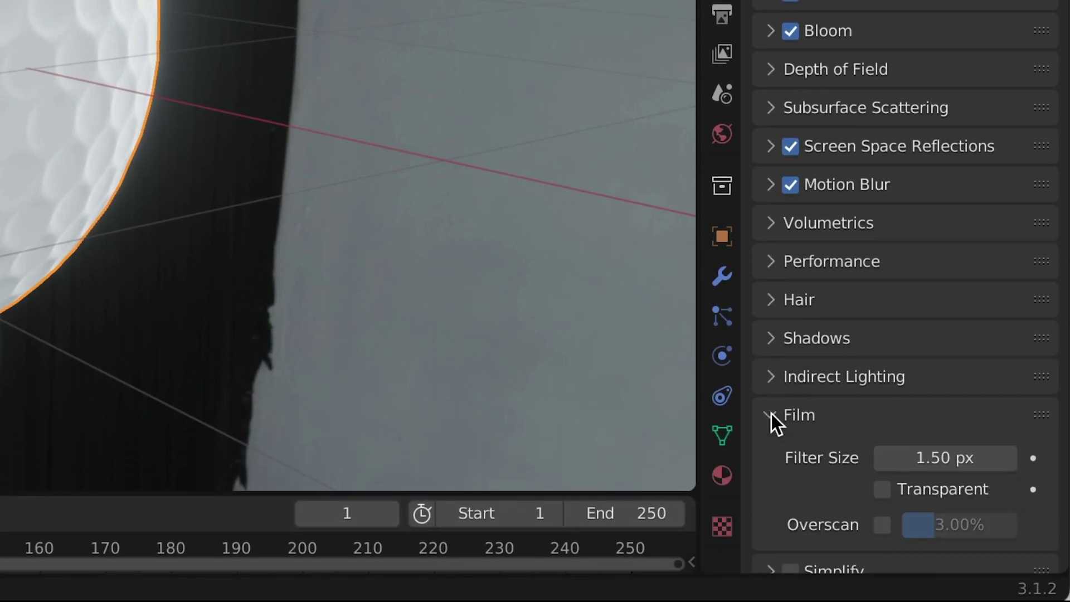
pyautogui.click(882, 489)
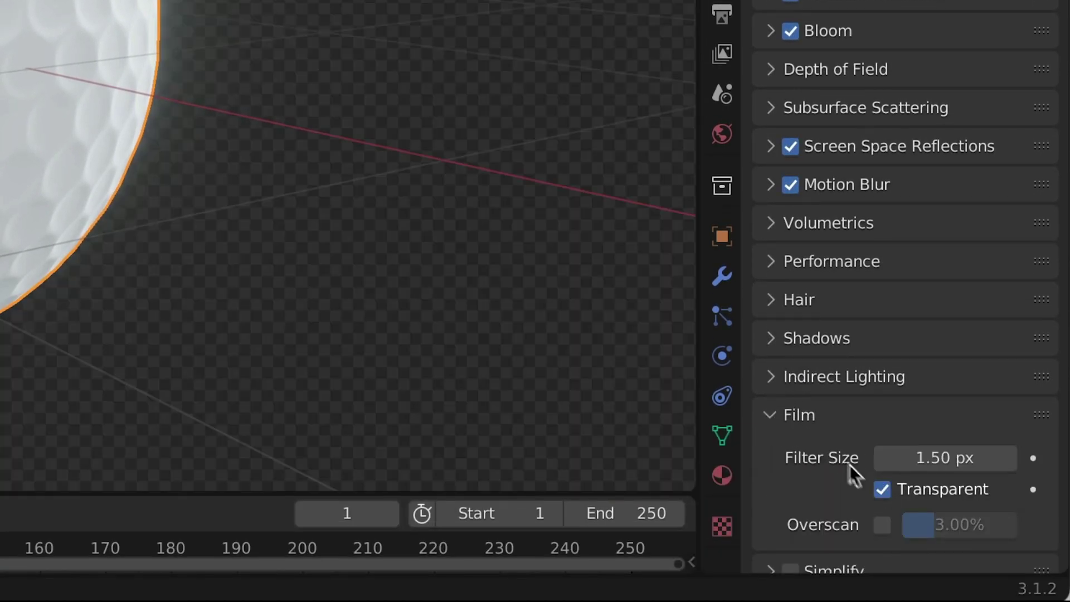
pyautogui.click(771, 415)
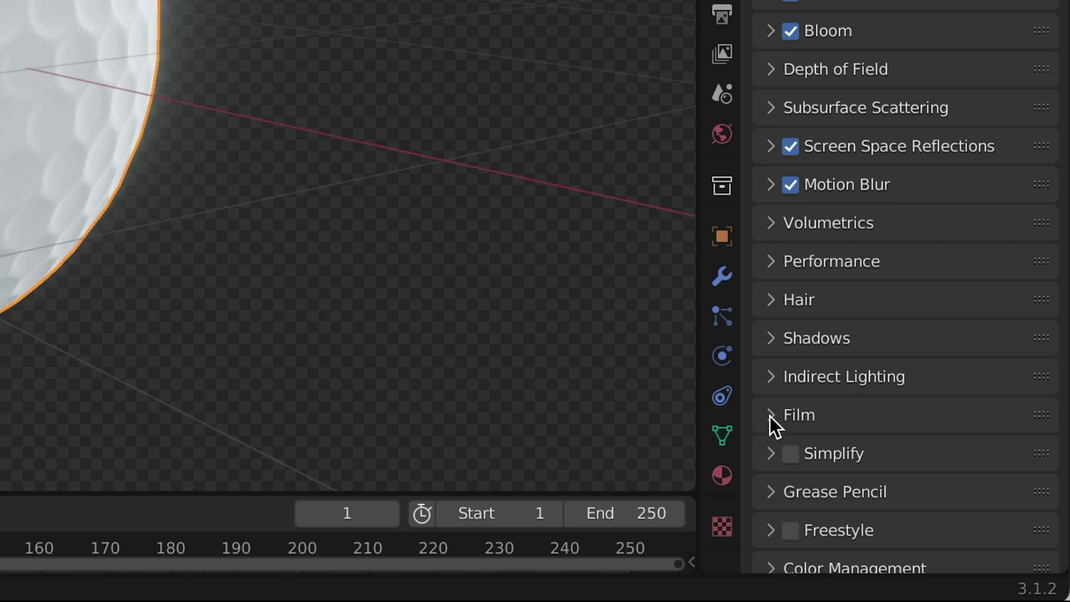
# - Create a new material for the ball and rename it 'Baaaaaaalllll'
pyautogui.click(719, 474)
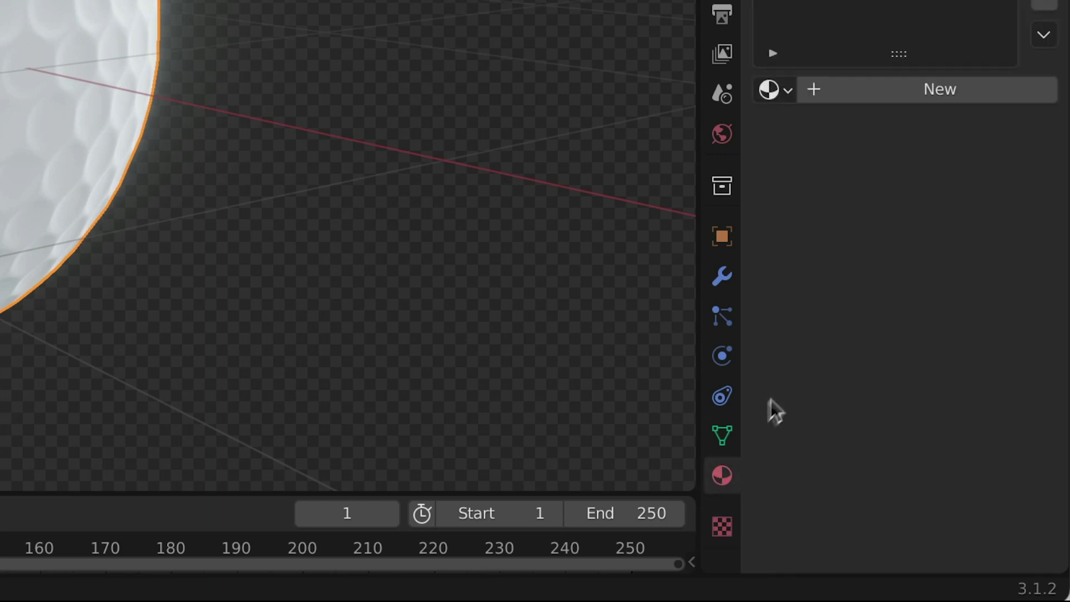
pyautogui.click(972, 99)
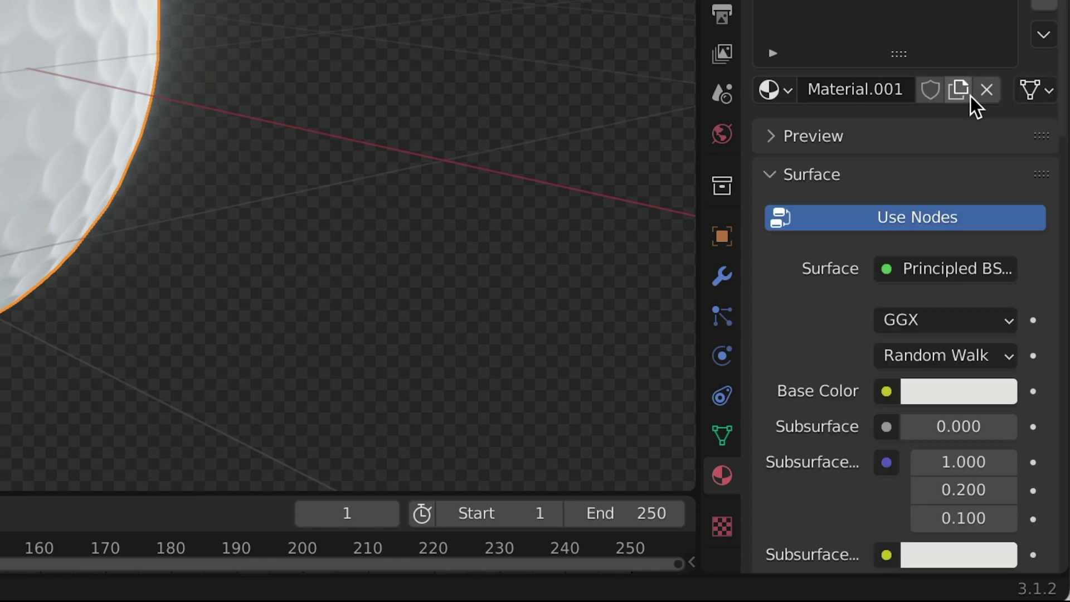
pyautogui.doubleClick(896, 90)
pyautogui.write('Baaaaaaalllll')
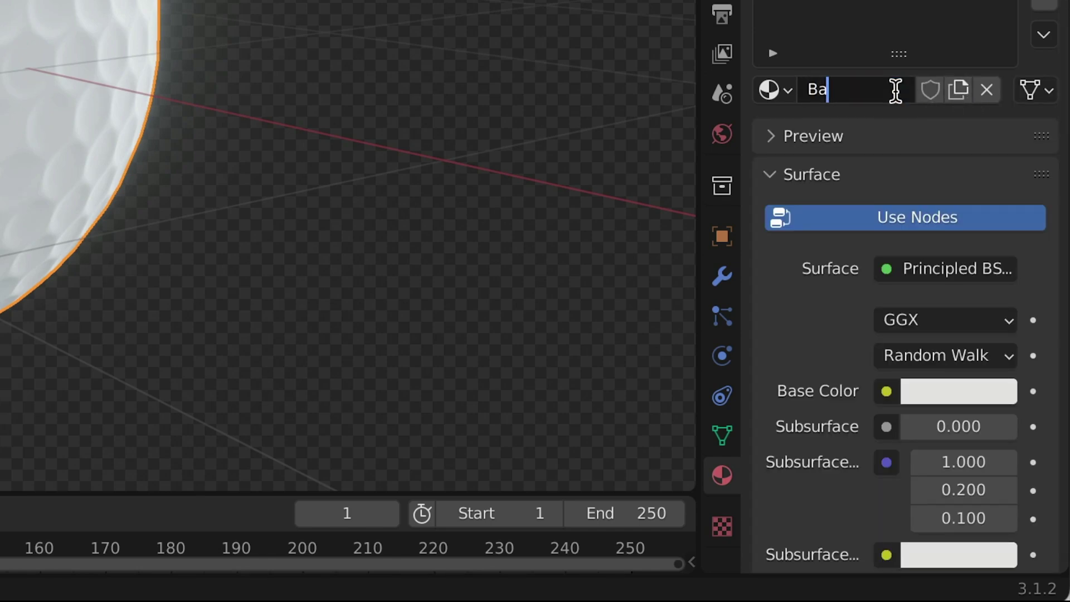
pyautogui.press('Return')
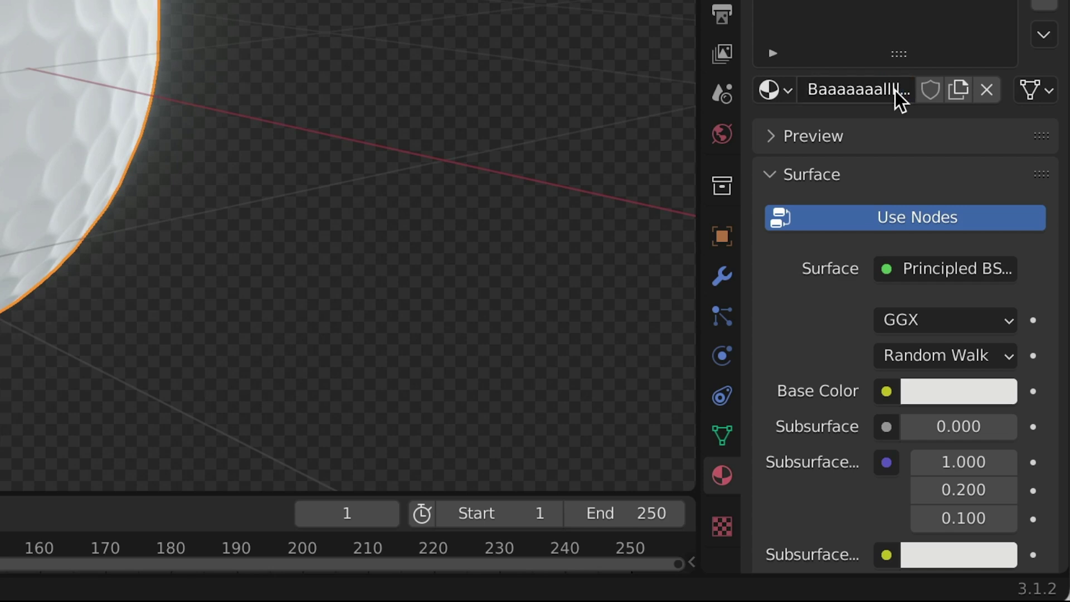
# - Set the material's Roughness to 0.157 and Metallic to 0.229, then hide viewport overlays
pyautogui.click(941, 390)
pyautogui.press('Escape')
pyautogui.scroll(-10, 831, 479)
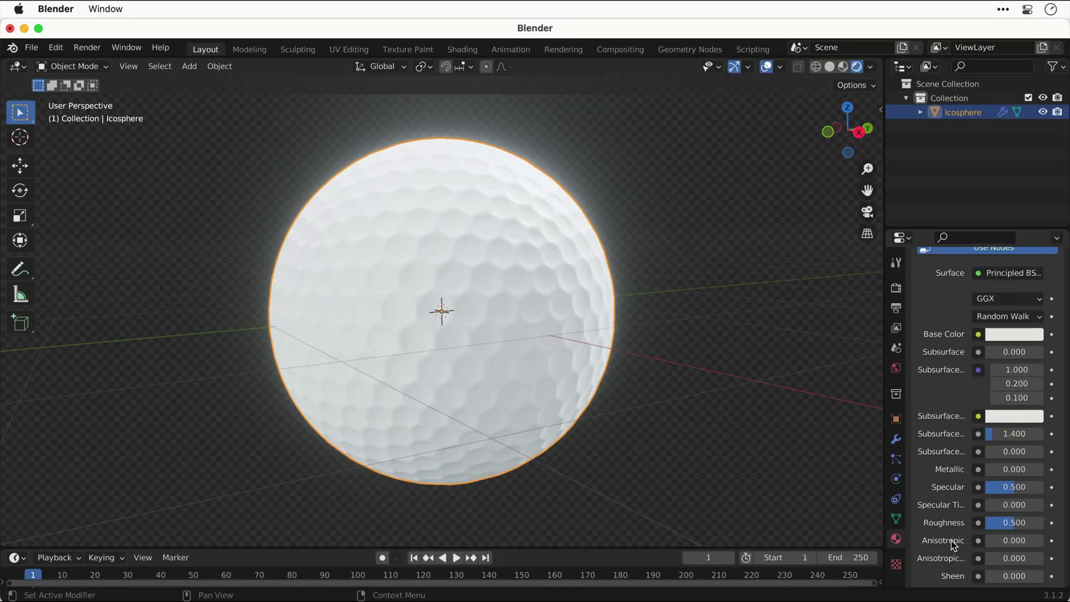
pyautogui.moveTo(942, 445); pyautogui.dragTo(957, 446)
pyautogui.moveTo(1013, 522)
pyautogui.mouseDown()
pyautogui.moveTo(1048, 528)
pyautogui.moveTo(994, 523)
pyautogui.mouseUp()
pyautogui.moveTo(1014, 470)
pyautogui.mouseDown()
pyautogui.moveTo(1057, 470)
pyautogui.moveTo(999, 470)
pyautogui.mouseUp()
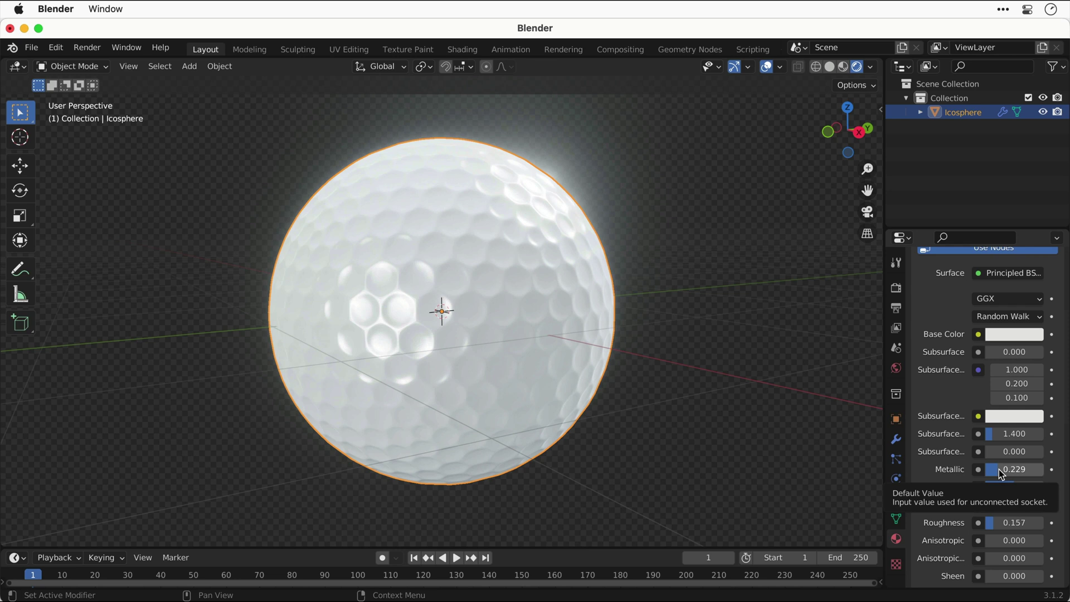
pyautogui.click(769, 69)
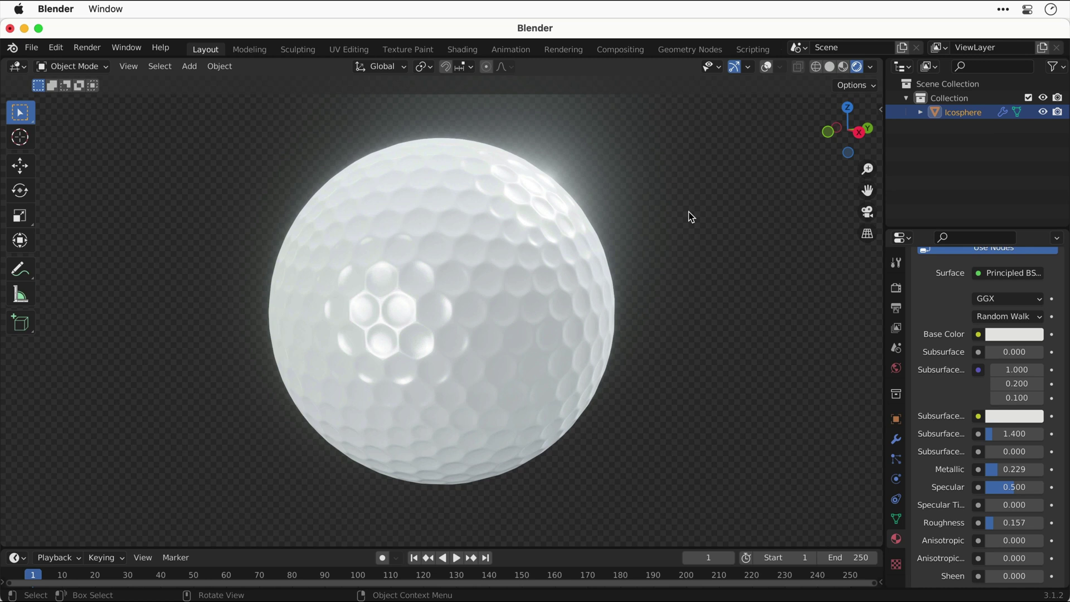
# - Show the overlays again and add a camera at the world origin, zooming out to view it
pyautogui.scroll(-5, 691, 217)
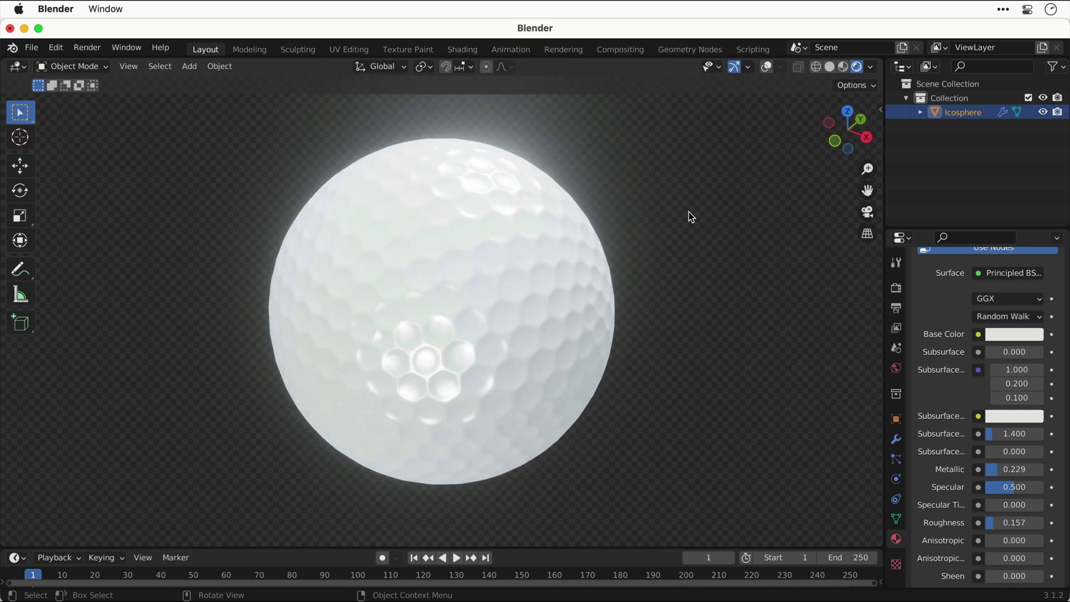
pyautogui.click(767, 69)
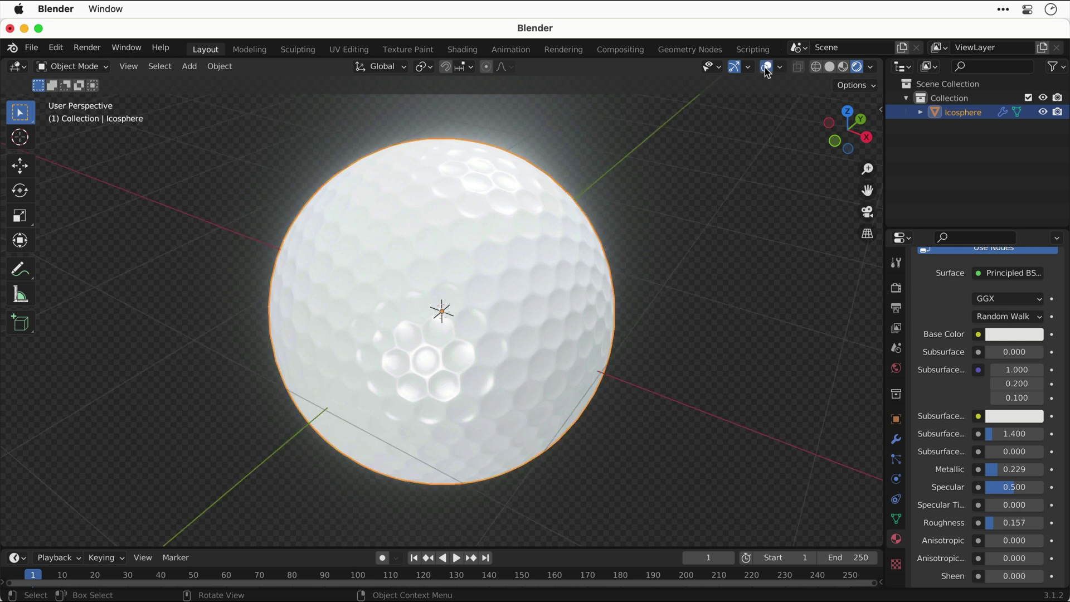
pyautogui.hotkey('shift', 'a')
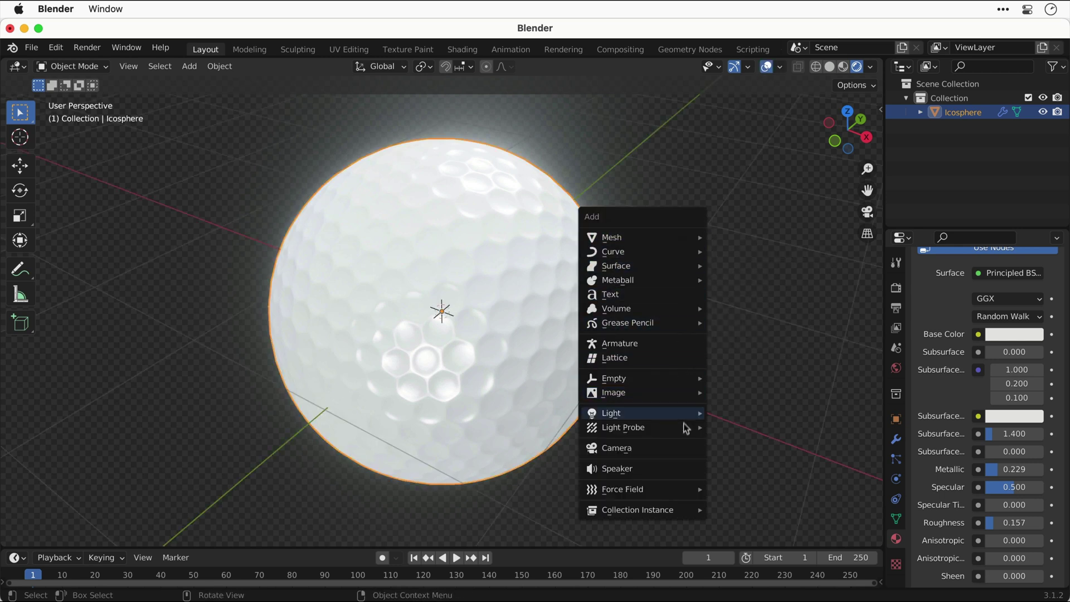
pyautogui.click(684, 448)
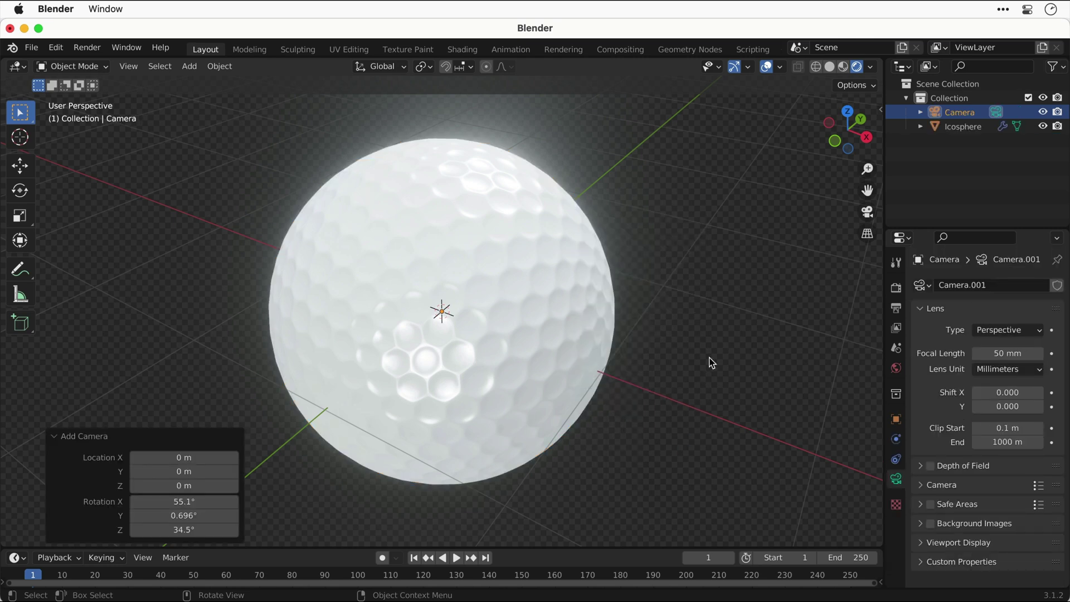
pyautogui.scroll(-10, 712, 363)
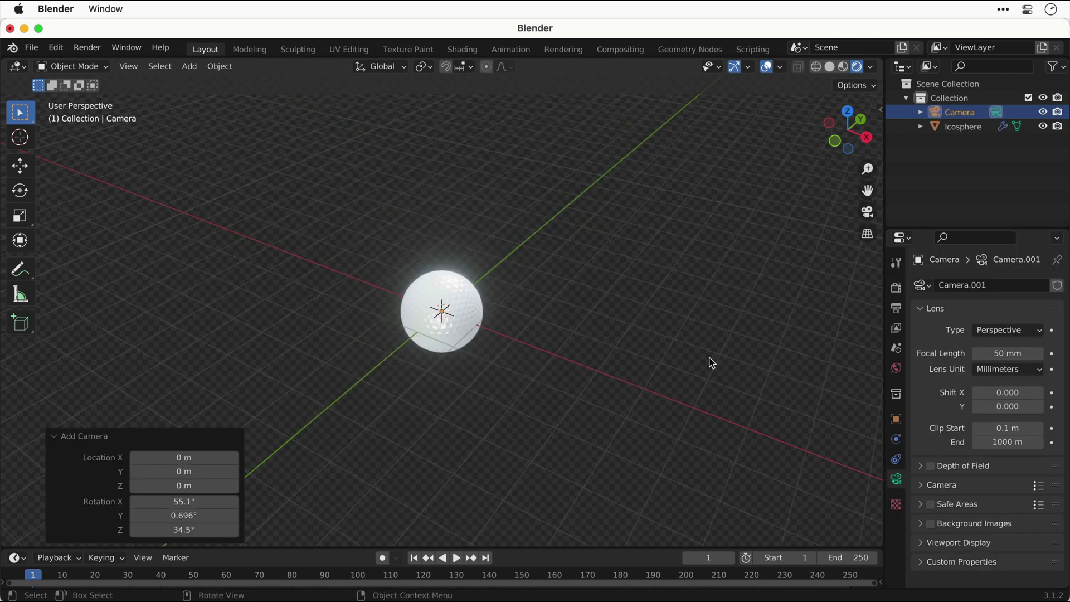
pyautogui.hscroll(-3, 713, 363)
pyautogui.hscroll(-3, 712, 362)
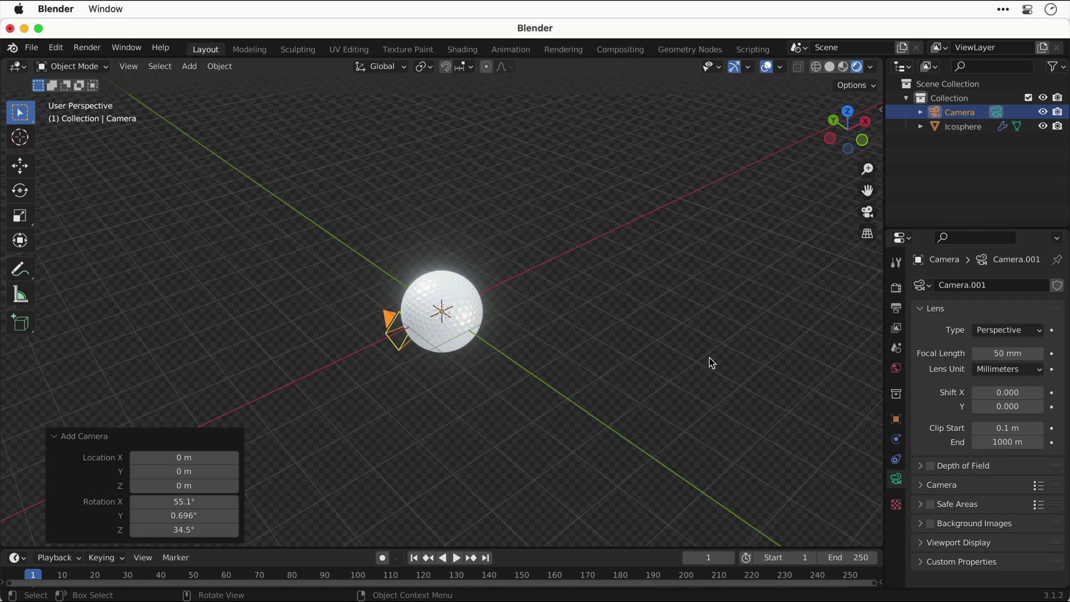
# - Reset the camera's rotation to 0°, 0°, 0°
pyautogui.click(895, 421)
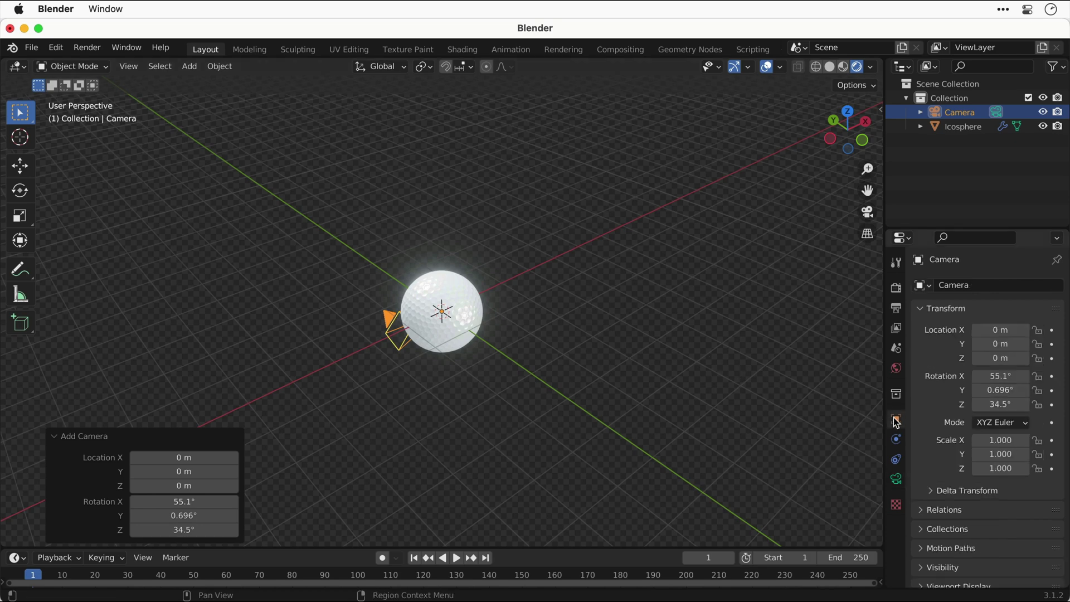
pyautogui.click(1016, 378)
pyautogui.write('0')
pyautogui.press('Tab')
pyautogui.write('0')
pyautogui.press('Tab')
pyautogui.write('0')
pyautogui.press('Return')
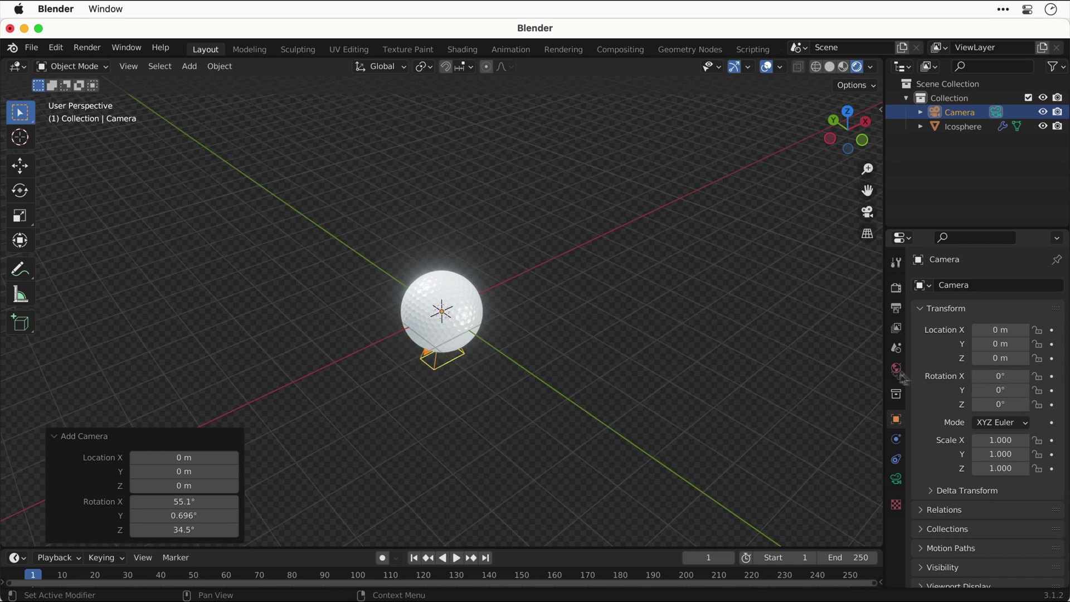
# - Move the camera back to Y −4.3773 m and rotate it 90° on X to face the ball
pyautogui.press('g')
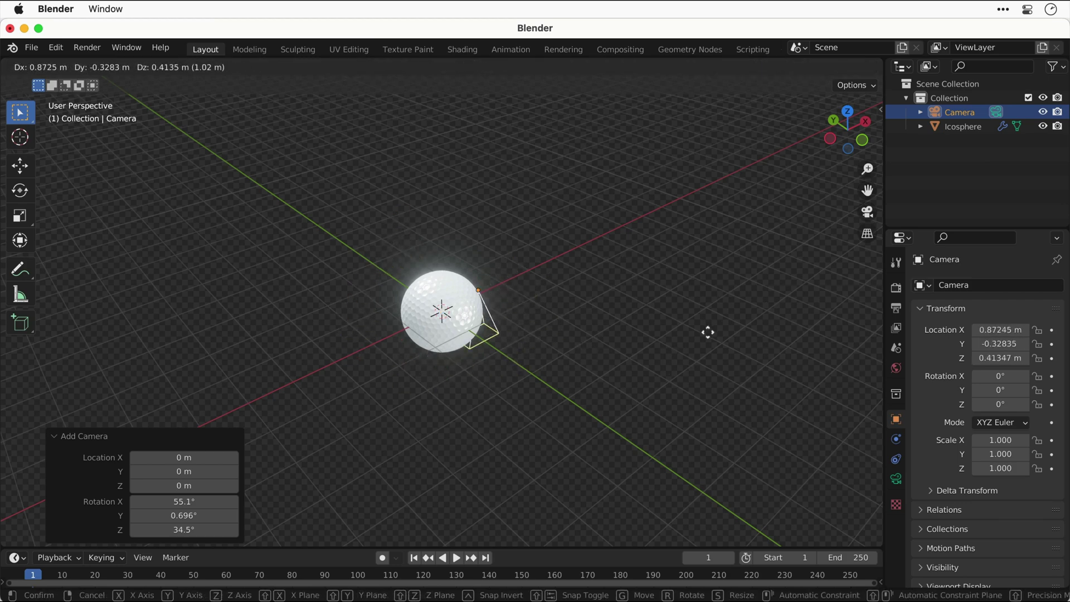
pyautogui.press('y')
pyautogui.click(810, 400)
pyautogui.press('r')
pyautogui.press('y')
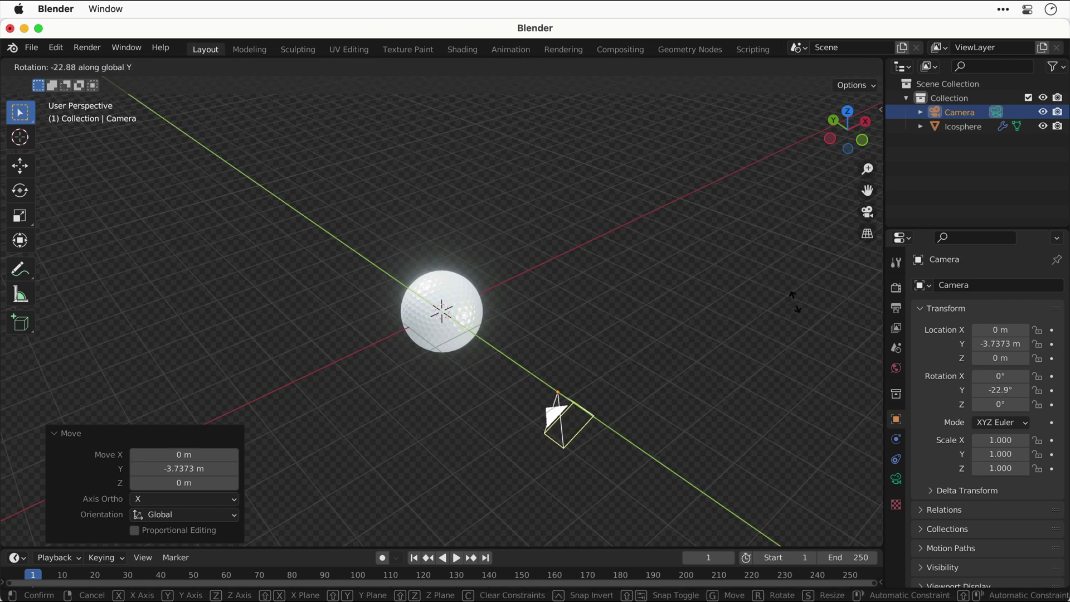
pyautogui.press('x')
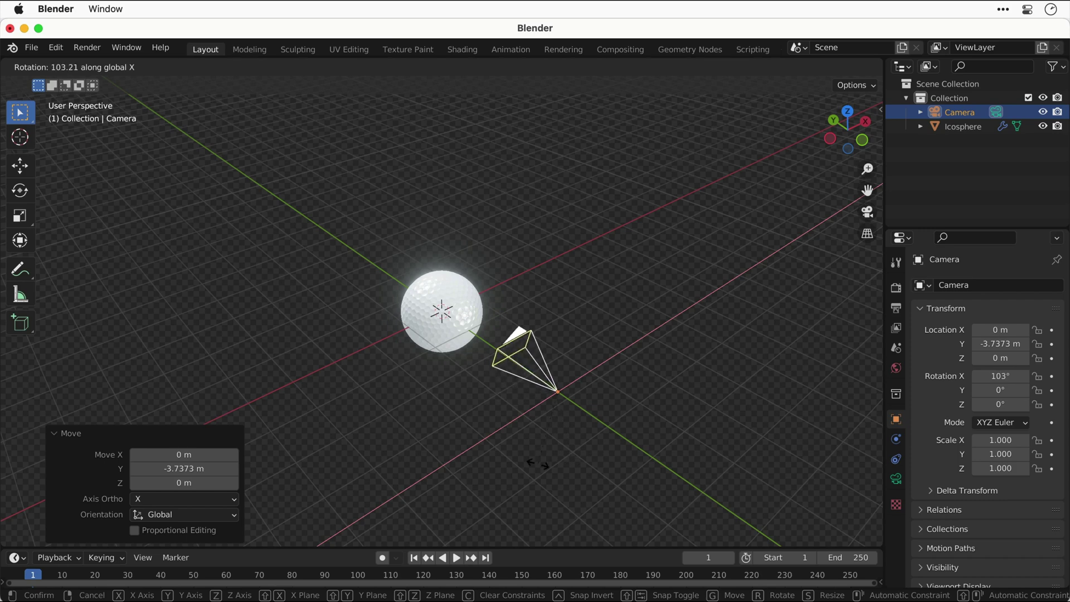
pyautogui.click(560, 460)
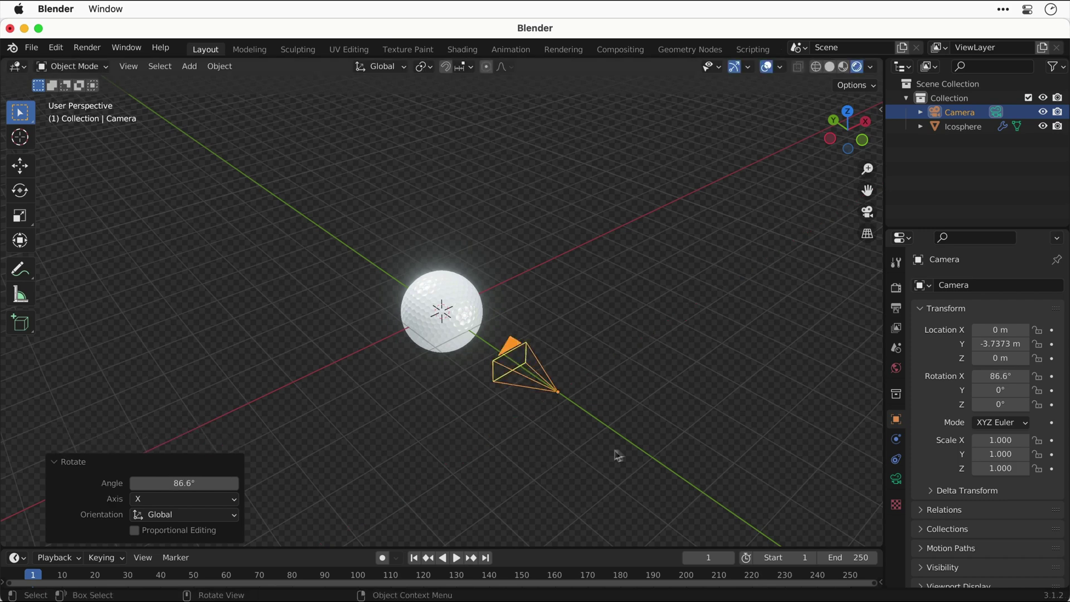
pyautogui.click(983, 379)
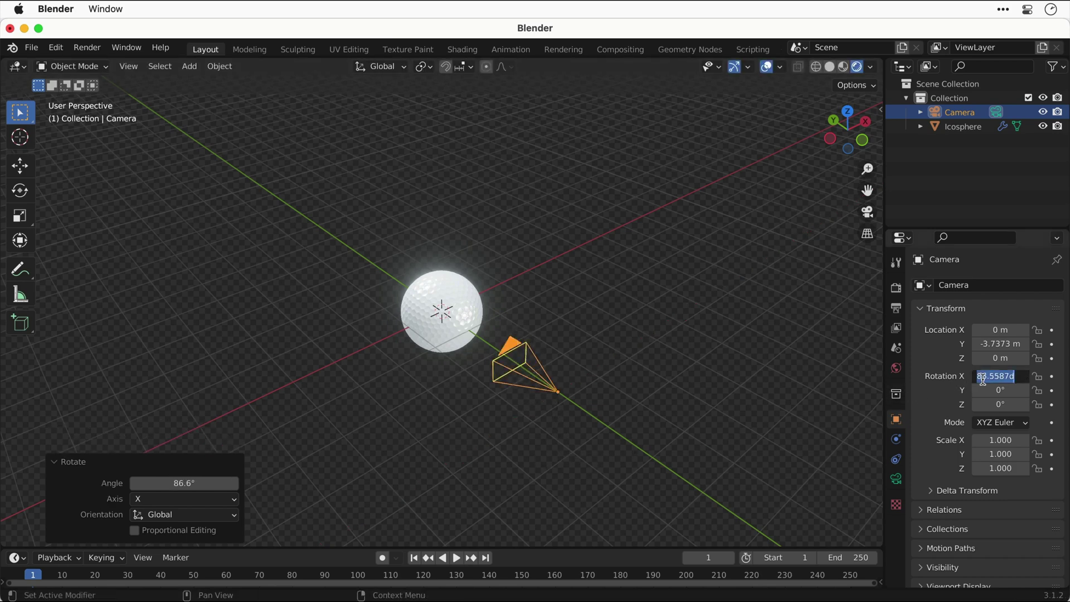
pyautogui.write('90')
pyautogui.press('Return')
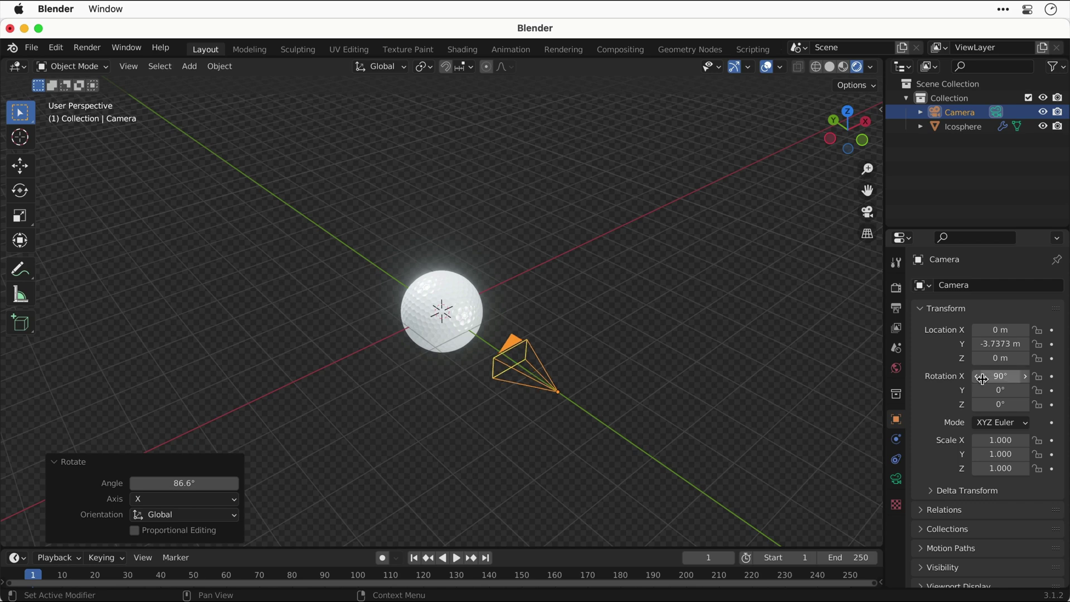
pyautogui.moveTo(997, 343)
pyautogui.mouseDown()
pyautogui.moveTo(1014, 343)
pyautogui.moveTo(984, 344)
pyautogui.mouseUp()
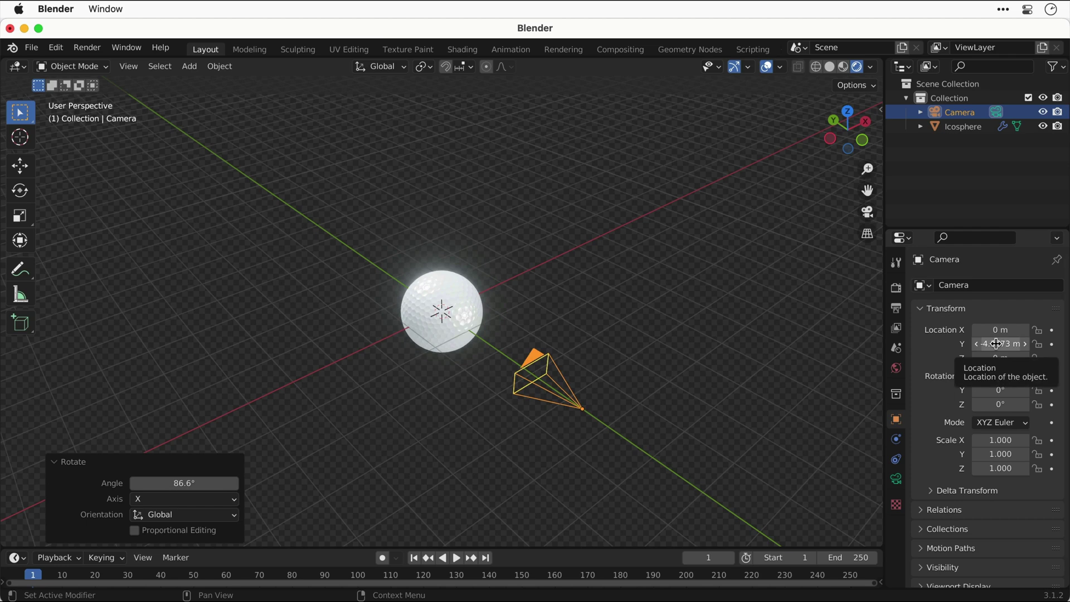
# - View through the camera, move it back to Y −6.6173 m to frame the ball, and enlarge the timeline
pyautogui.click(877, 215)
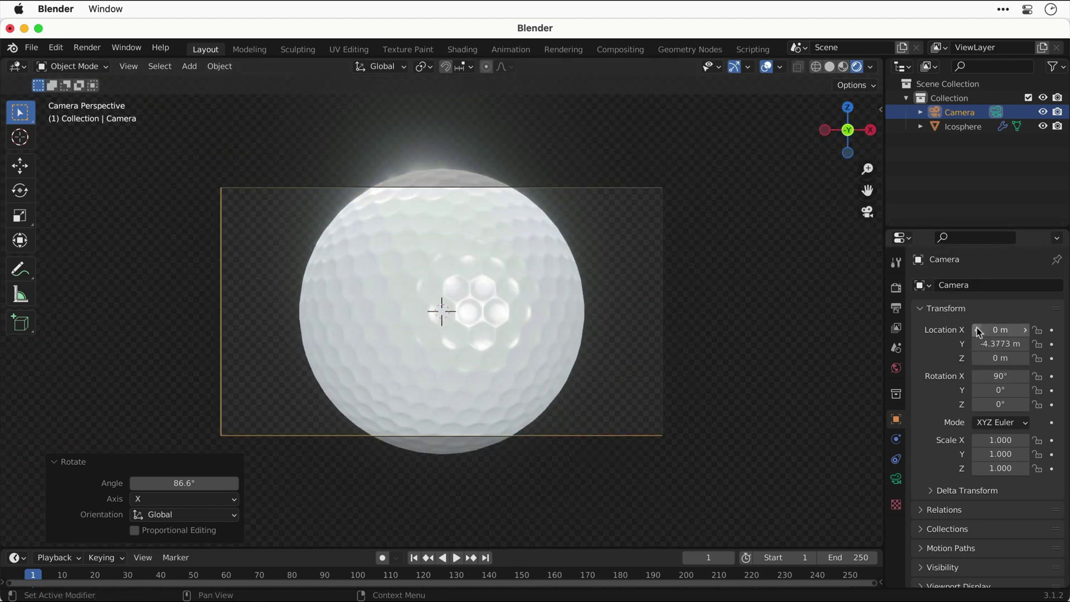
pyautogui.press('super+z')
pyautogui.moveTo(995, 344)
pyautogui.mouseDown()
pyautogui.moveTo(942, 343)
pyautogui.moveTo(995, 344)
pyautogui.mouseUp()
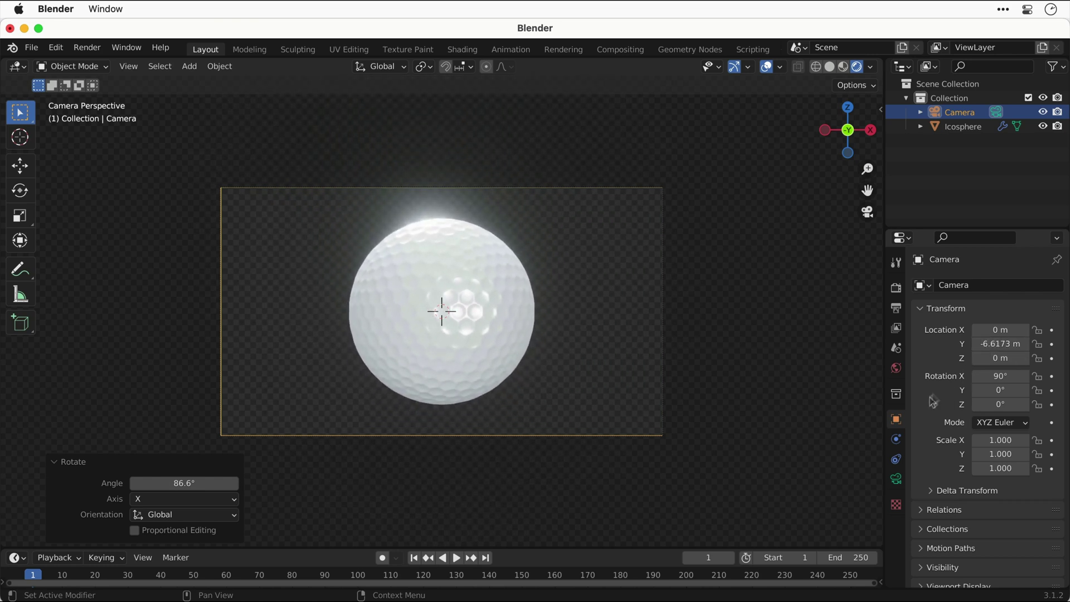
pyautogui.moveTo(755, 544); pyautogui.dragTo(752, 505)
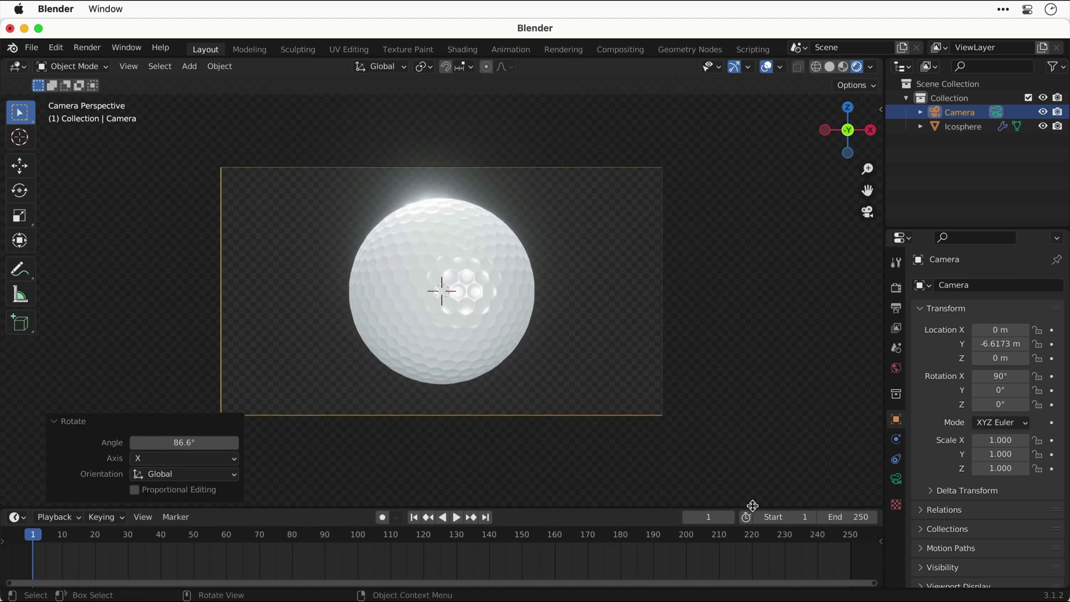
# - Keyframe the golf ball's 0° rotation at frame 1, then scrub to frame 160 to rotate it
pyautogui.click(714, 472)
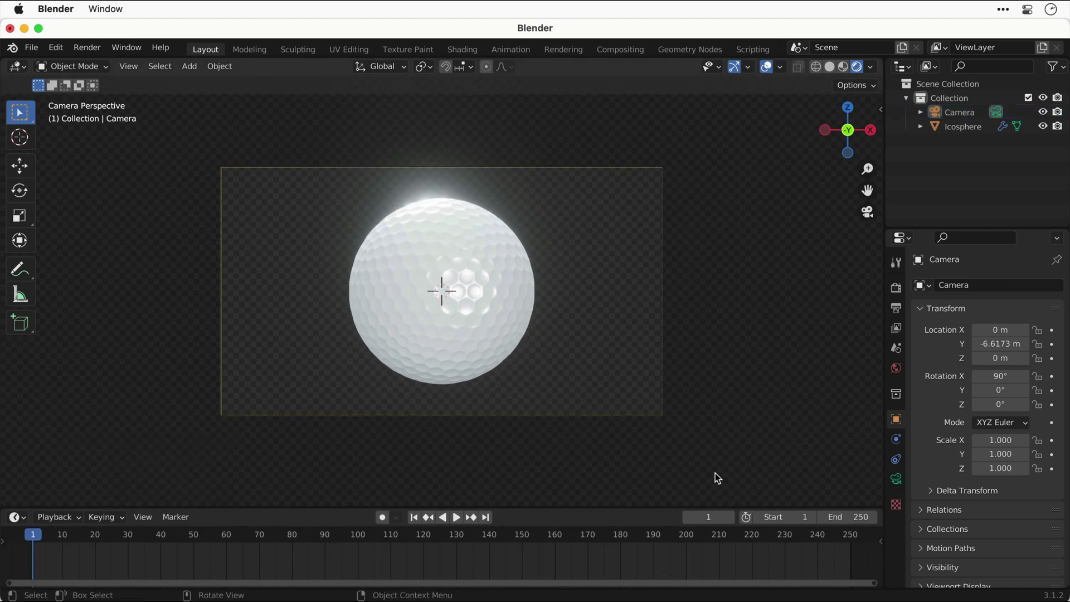
pyautogui.press('n')
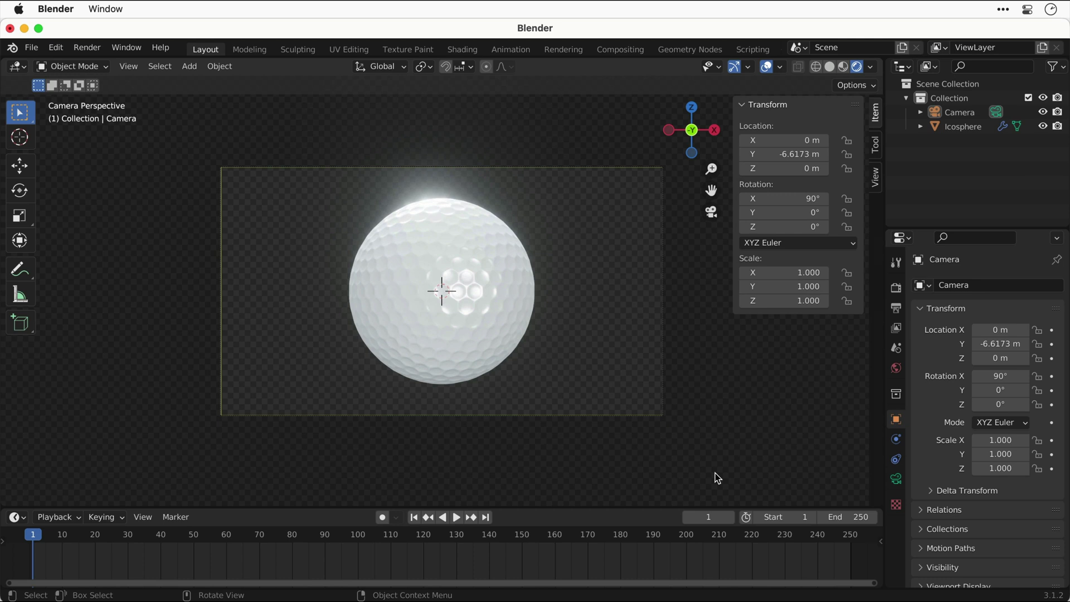
pyautogui.click(505, 338)
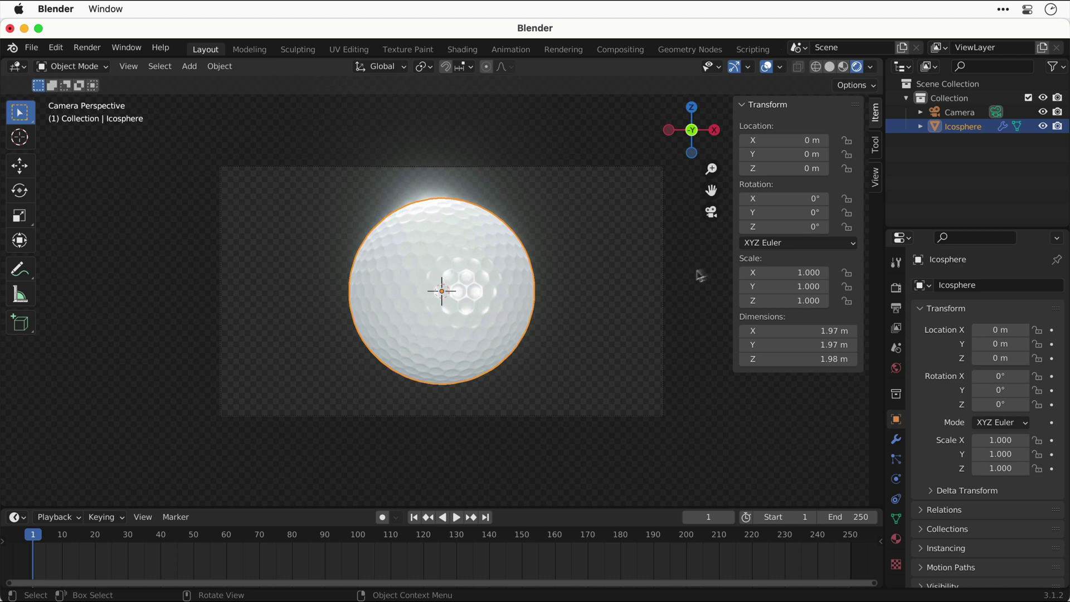
pyautogui.moveTo(780, 227)
pyautogui.mouseDown()
pyautogui.moveTo(819, 227)
pyautogui.moveTo(716, 227)
pyautogui.moveTo(779, 227)
pyautogui.mouseUp()
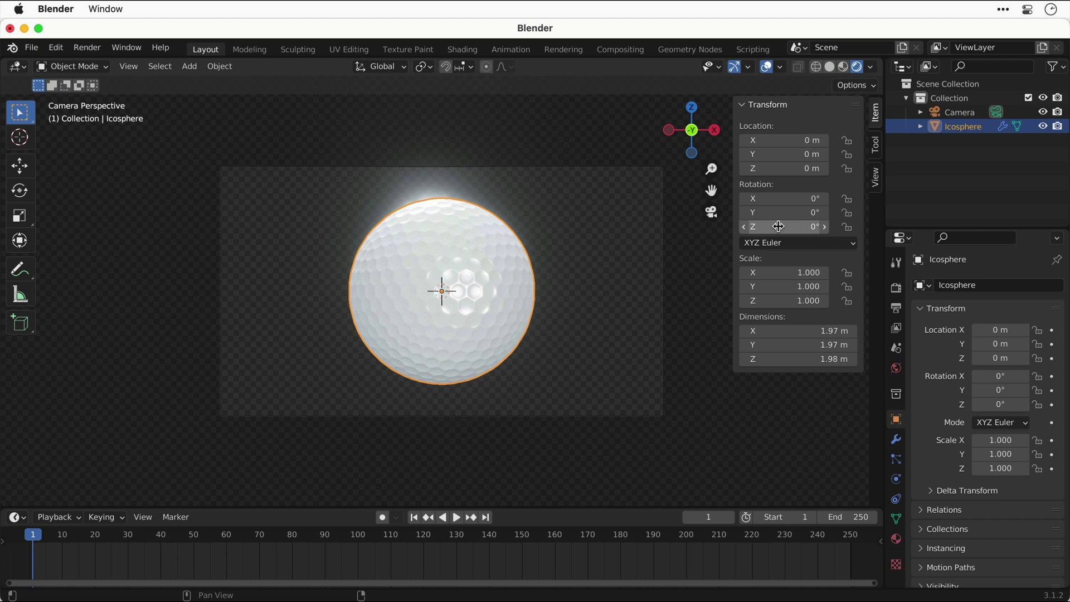
pyautogui.press('i')
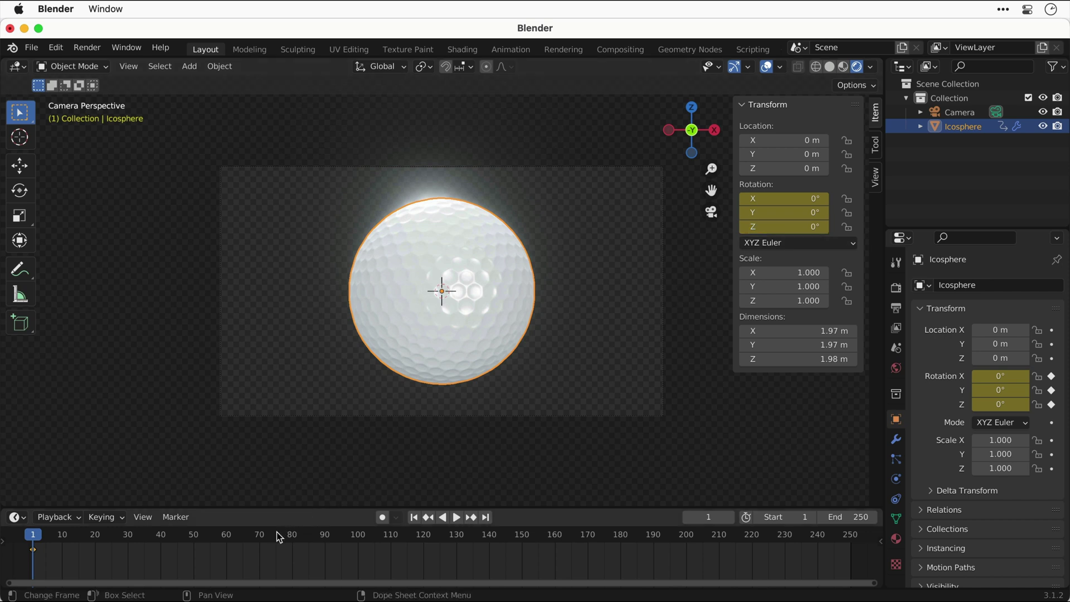
pyautogui.moveTo(311, 536); pyautogui.dragTo(554, 540)
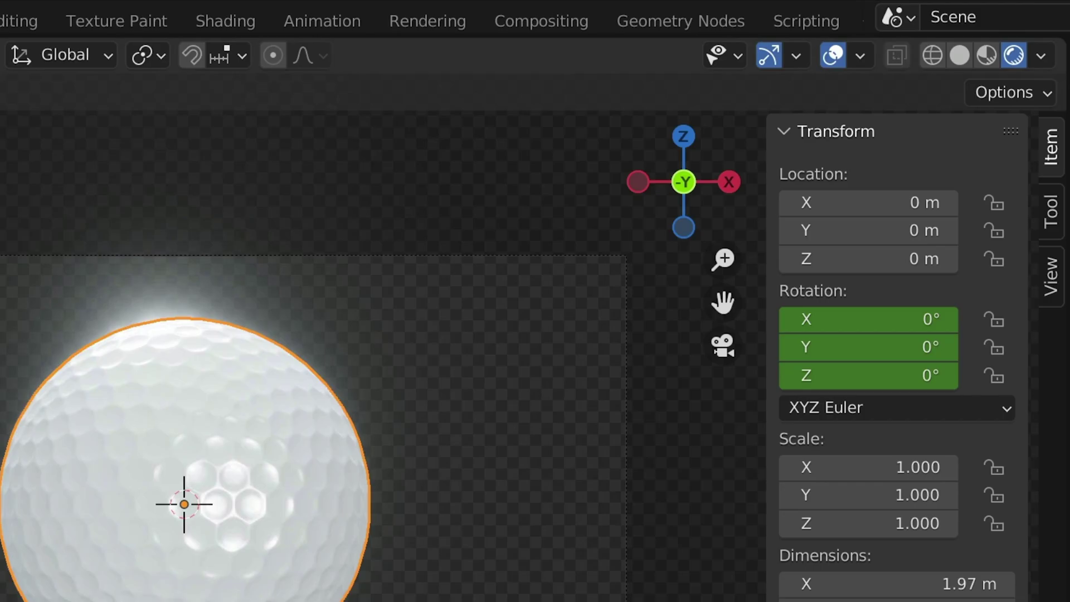
pyautogui.moveTo(787, 375); pyautogui.dragTo(899, 379)
# - Set the ball's Z rotation to 360° and keyframe it at frame 160
pyautogui.doubleClick(899, 377)
pyautogui.write('360')
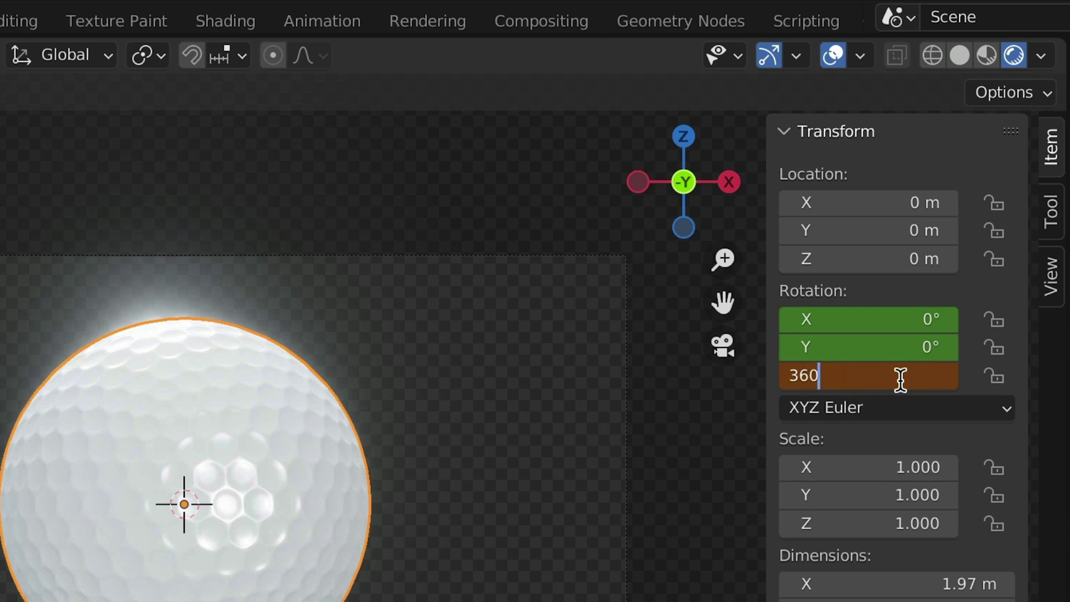
pyautogui.press('Return')
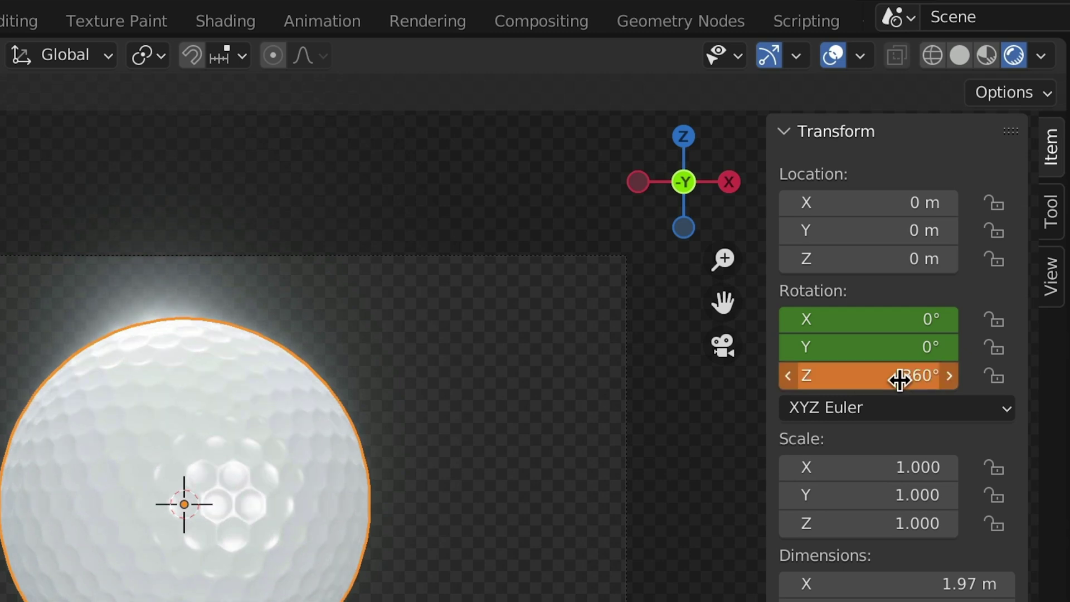
pyautogui.press('i')
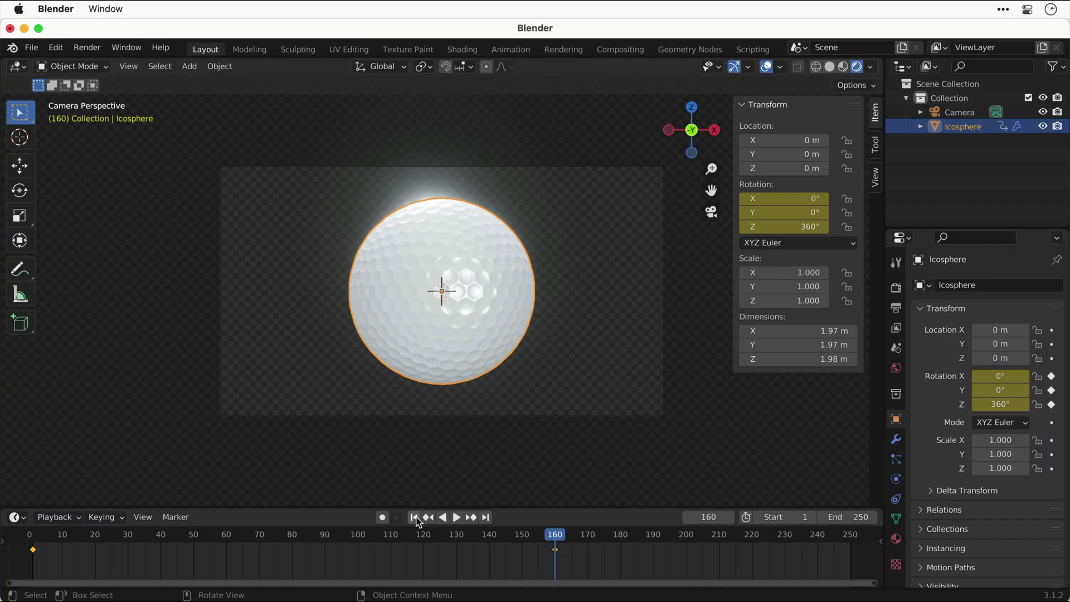
# - Play the spin animation from frame 1 to preview it, then return to frame 1
pyautogui.click(414, 517)
pyautogui.press('space')
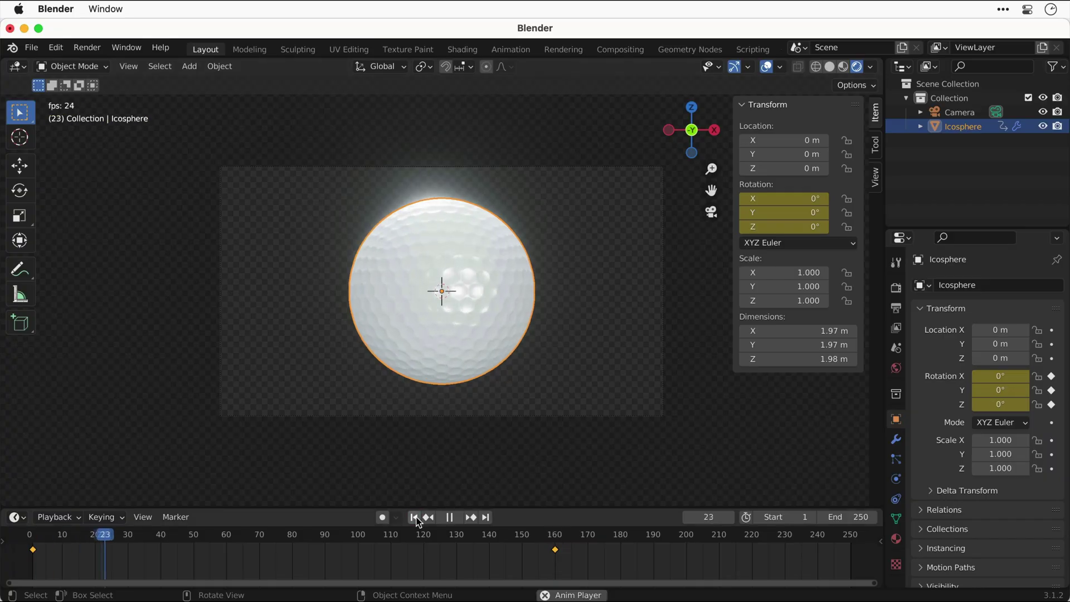
pyautogui.press('space')
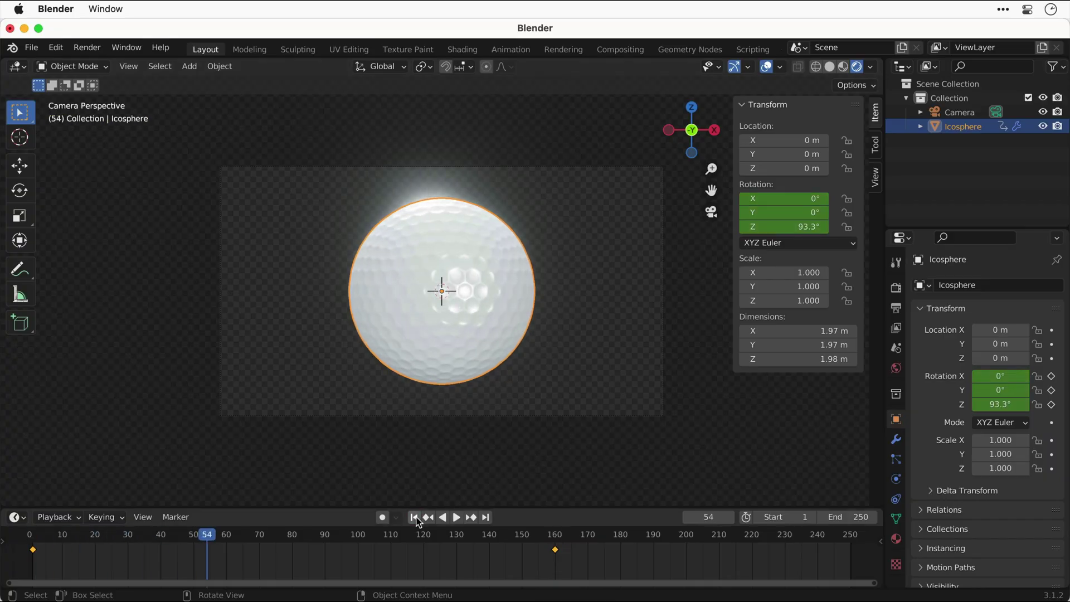
pyautogui.click(417, 518)
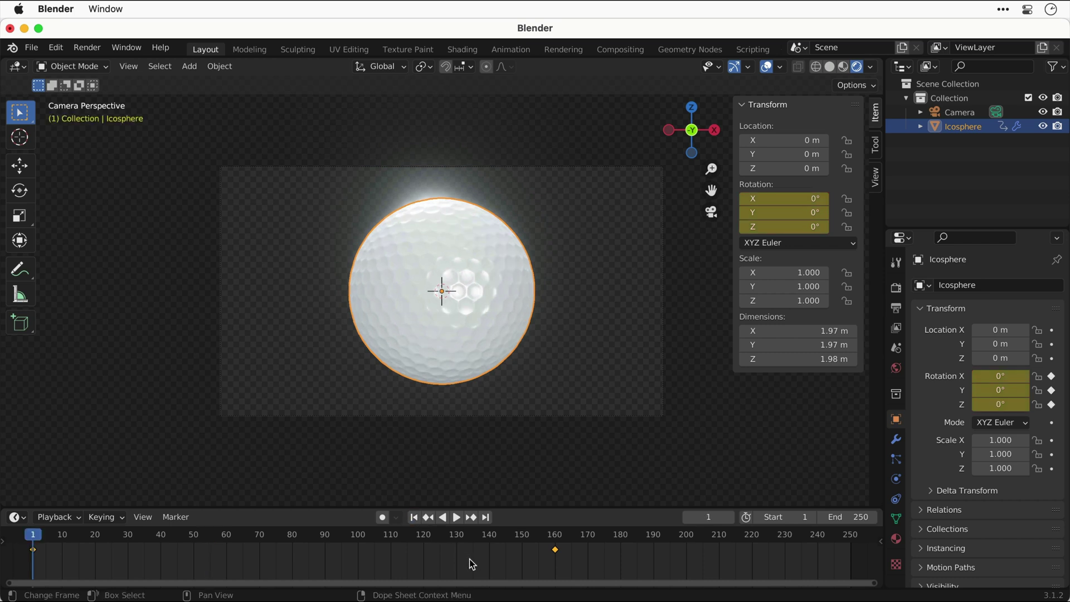
# - Set the spin keyframes to Linear interpolation and play back the constant-speed rotation
pyautogui.press('t')
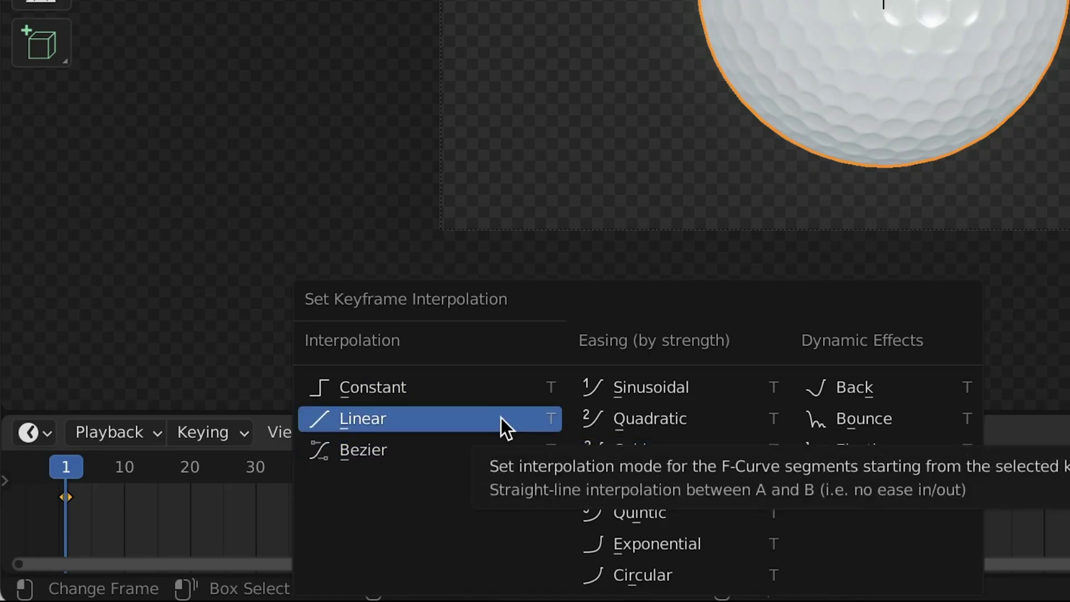
pyautogui.click(501, 417)
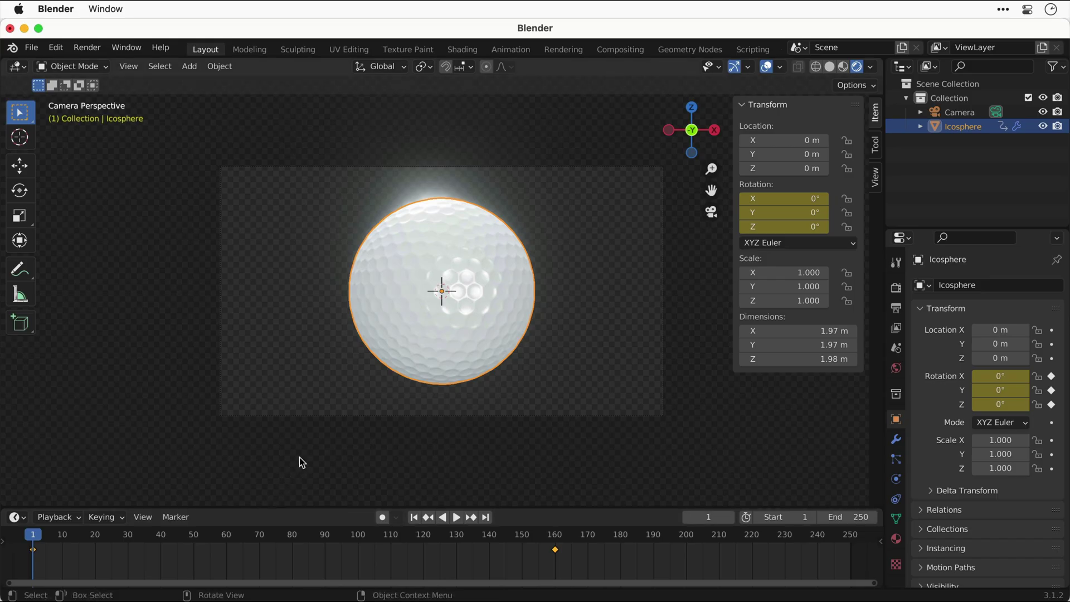
pyautogui.press('space')
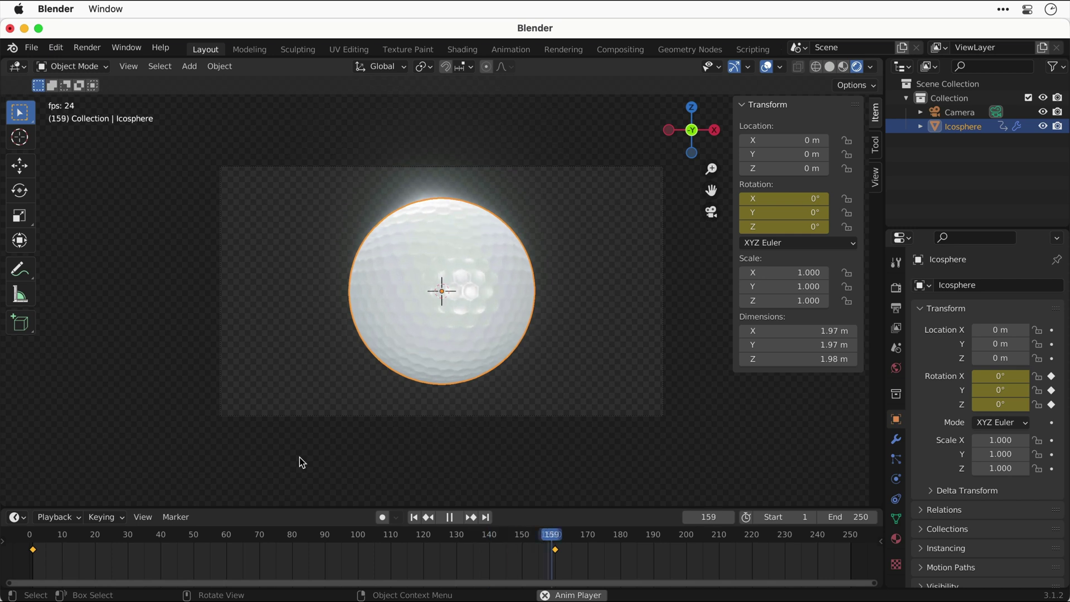
# - Stop playback at frame 160 with the ball's Z rotation at 360°
pyautogui.press('space')
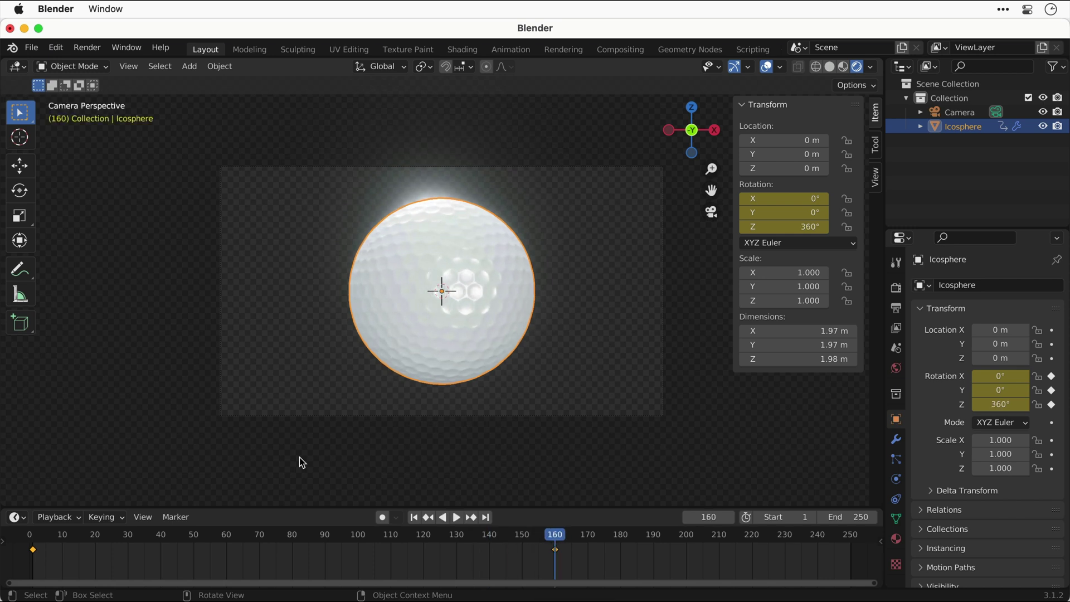